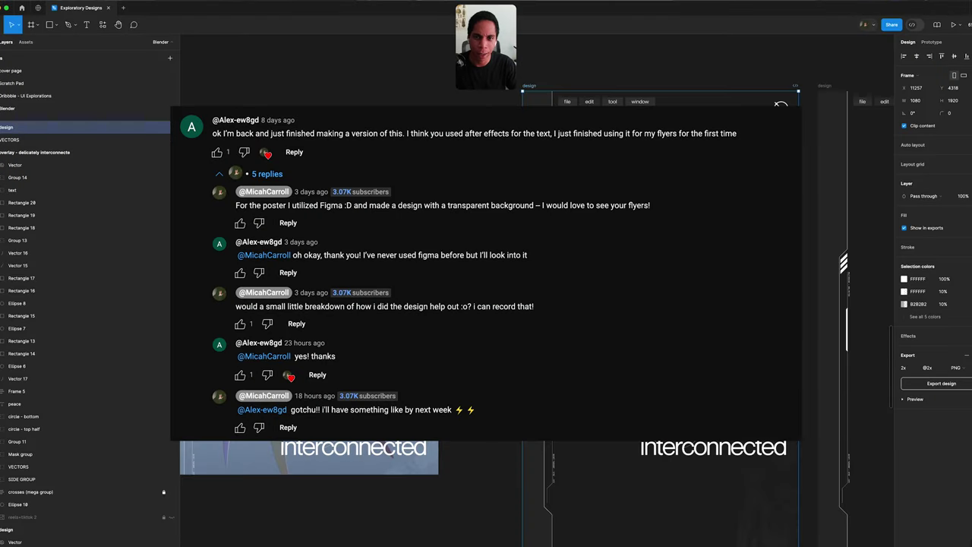
- Deselect the design frame and pan across the canvas to view the full row of poster variations
scroll(419, 160, right, 2)
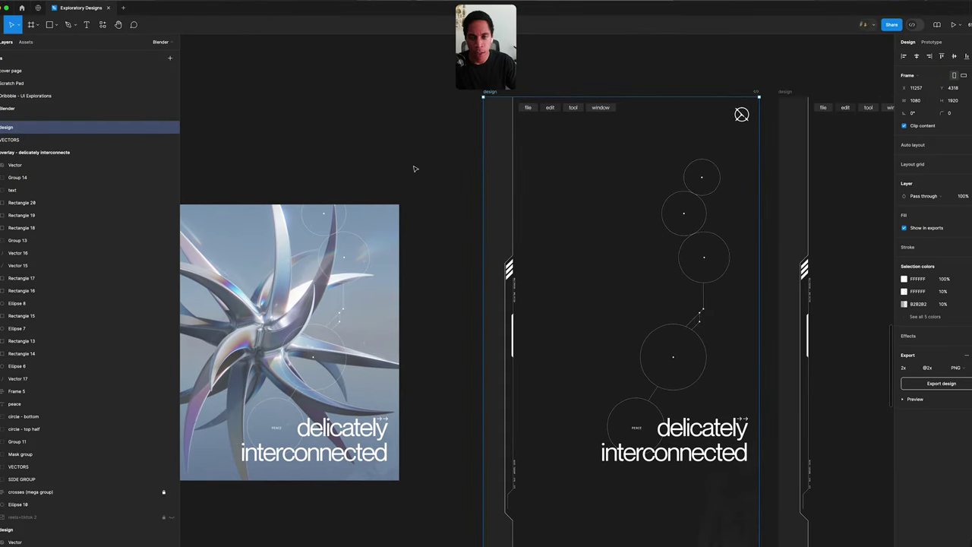
scroll(411, 167, up, 5)
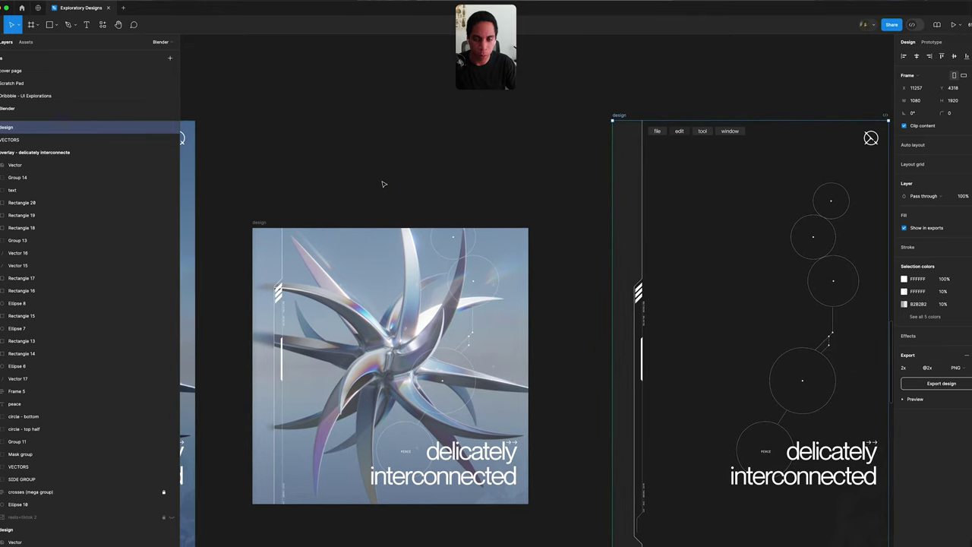
click(383, 183)
scroll(359, 182, right, 5)
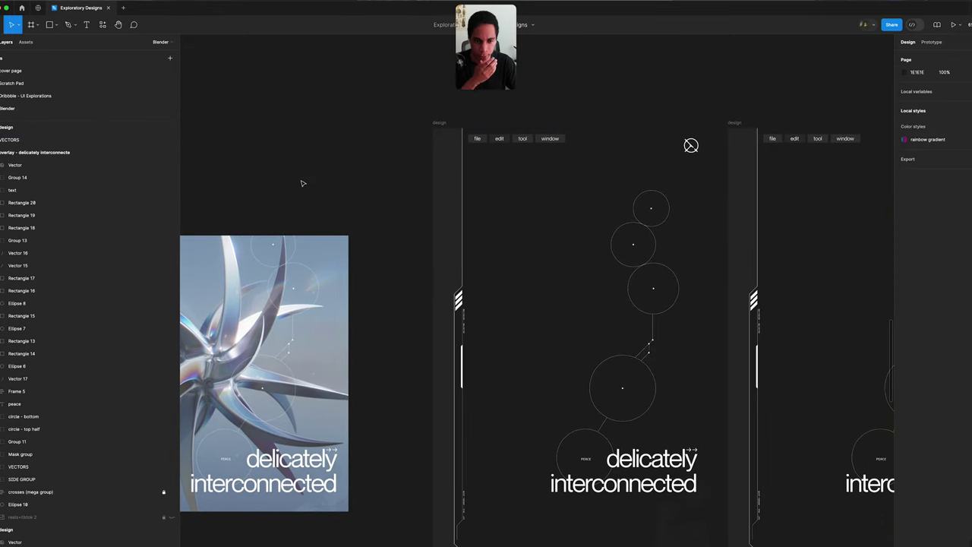
scroll(352, 191, down, 2)
scroll(351, 190, right, 3)
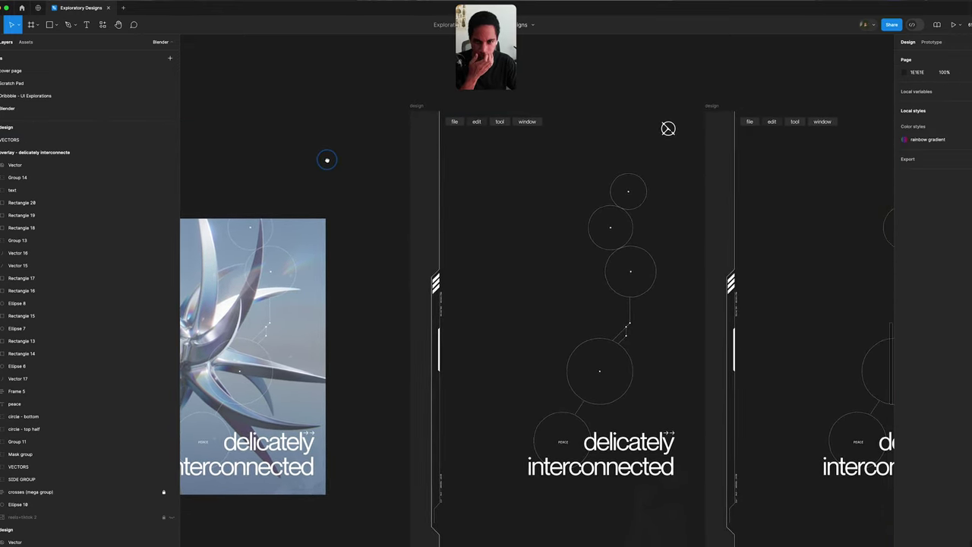
scroll(327, 159, up, 2)
scroll(336, 197, down, 4)
scroll(299, 147, right, 3)
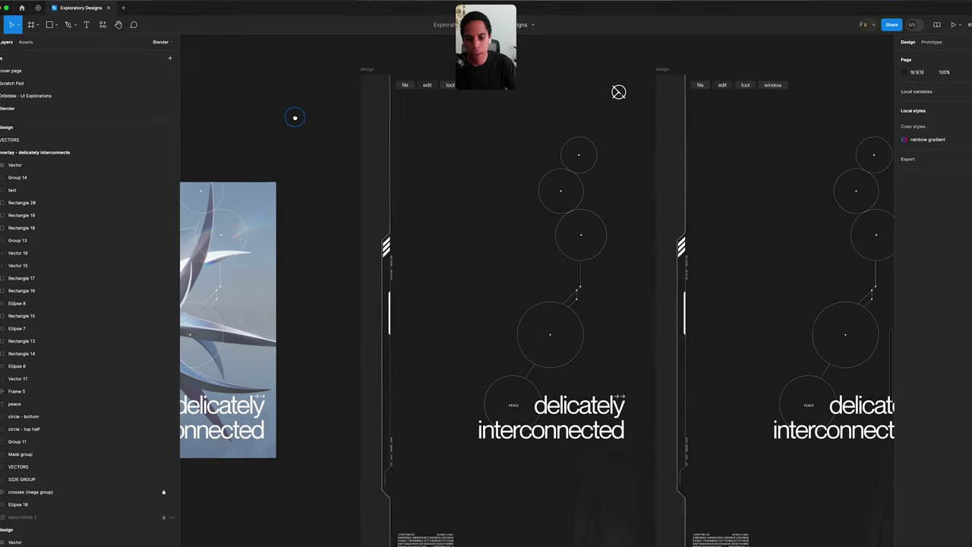
scroll(296, 111, down, 2)
scroll(295, 111, up, 1)
scroll(297, 119, down, 2)
scroll(297, 119, right, 3)
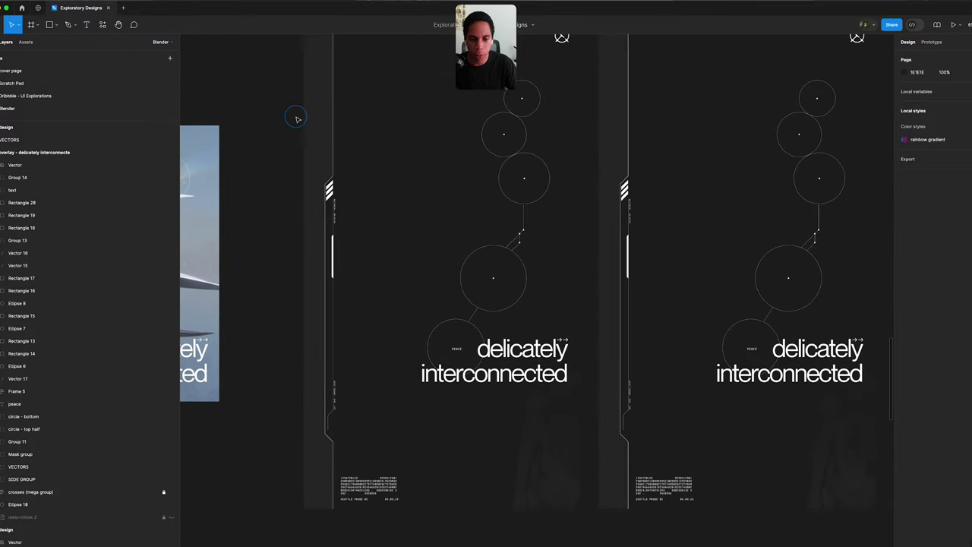
scroll(317, 167, left, 3)
scroll(320, 190, up, 2)
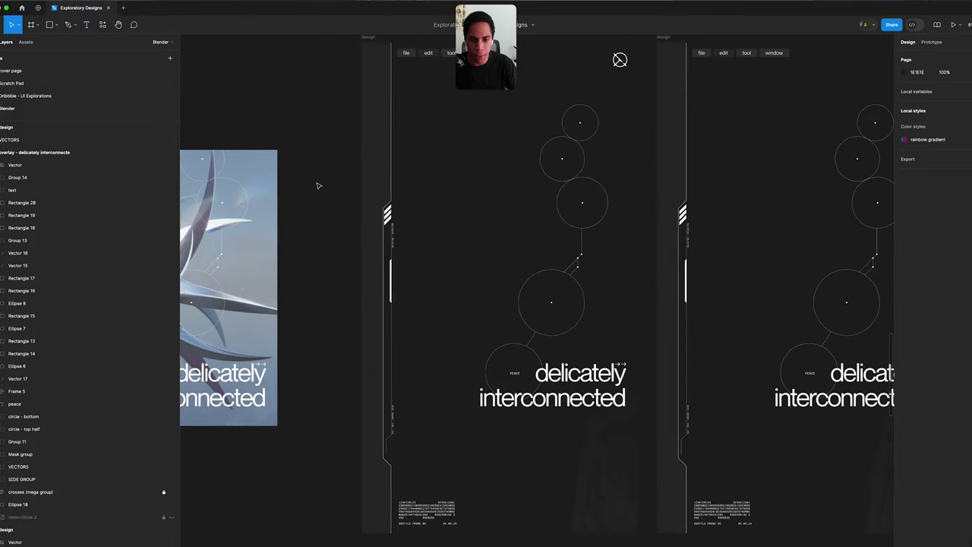
- Bring the A Whole World frames into view and select the dark design frame to check its size
ctrl+scroll(318, 185, down, 5)
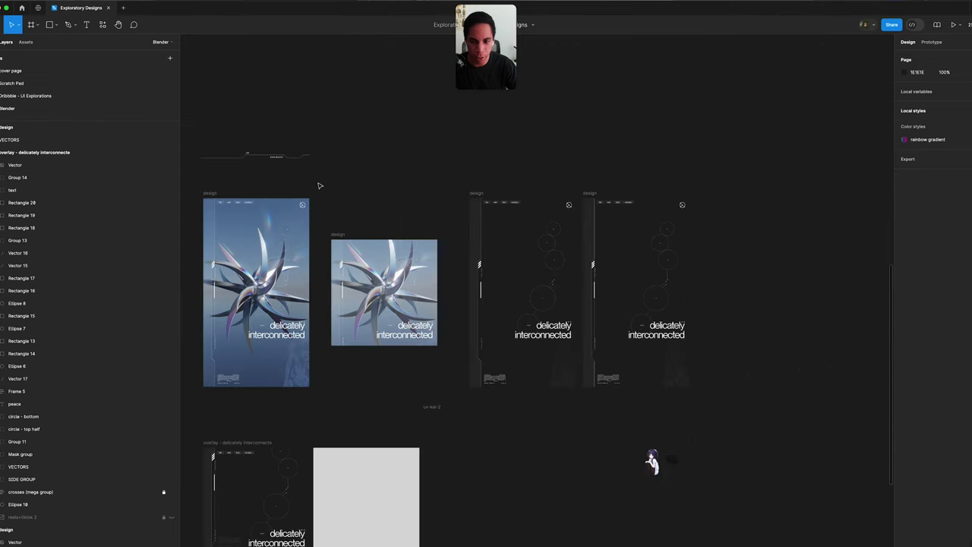
drag(397, 200, 618, 214)
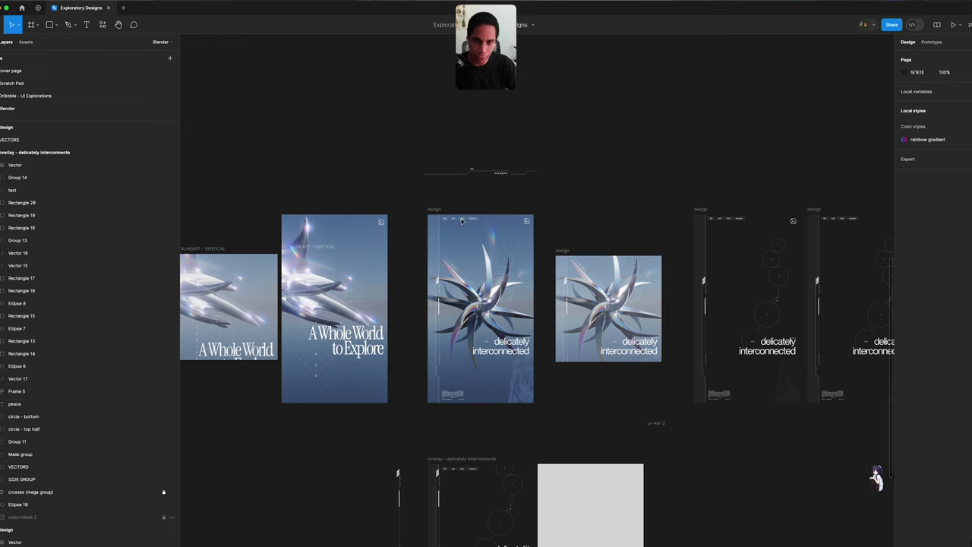
scroll(441, 219, right, 5)
click(527, 205)
click(531, 205)
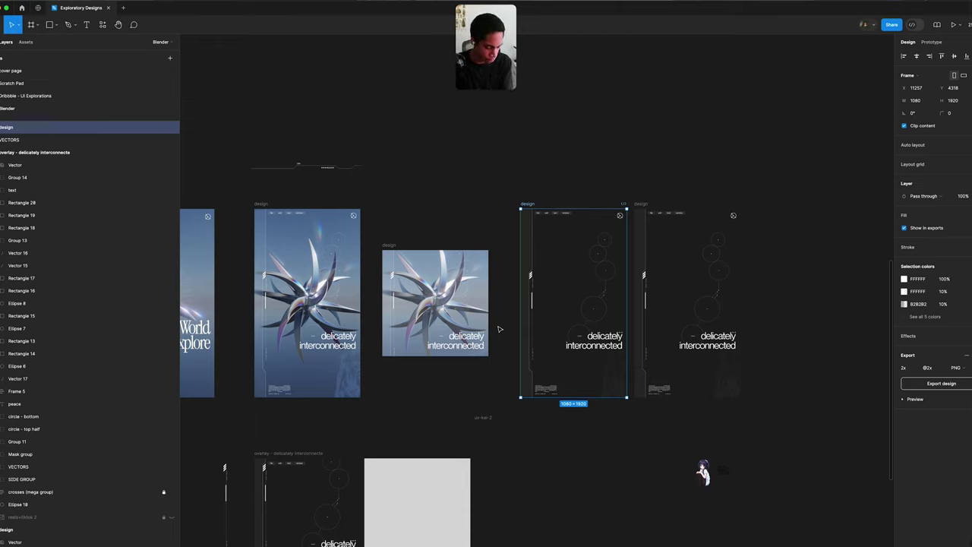
click(455, 191)
- Select the tall blue 'delicately interconnected' poster frame and zoom to fit it with Shift+2
scroll(334, 193, left, 3)
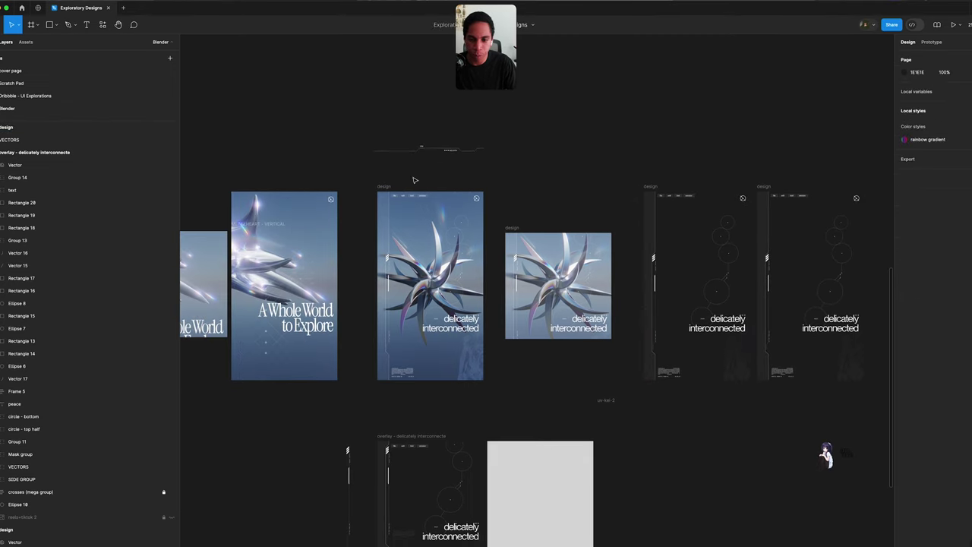
scroll(527, 189, right, 5)
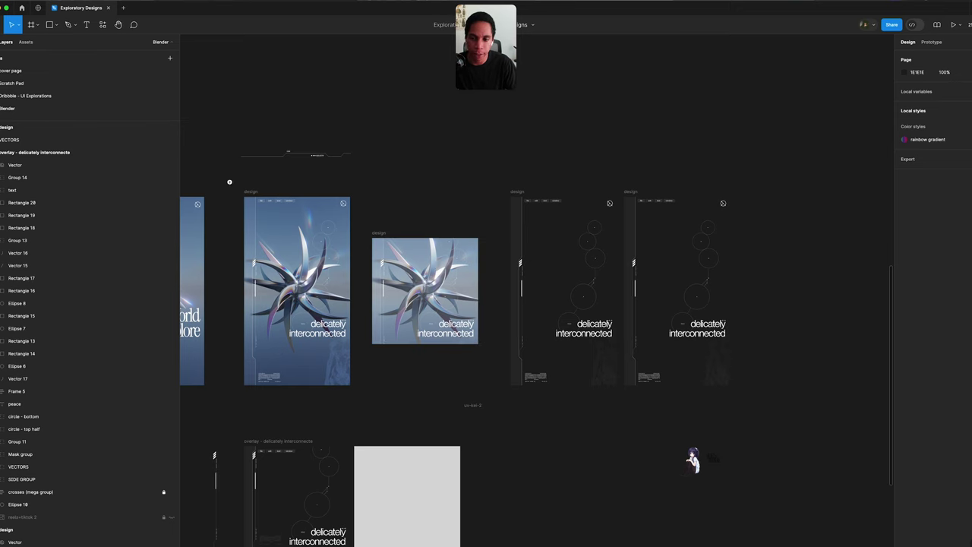
drag(228, 180, 379, 411)
key(shift+2)
scroll(414, 327, right, 2)
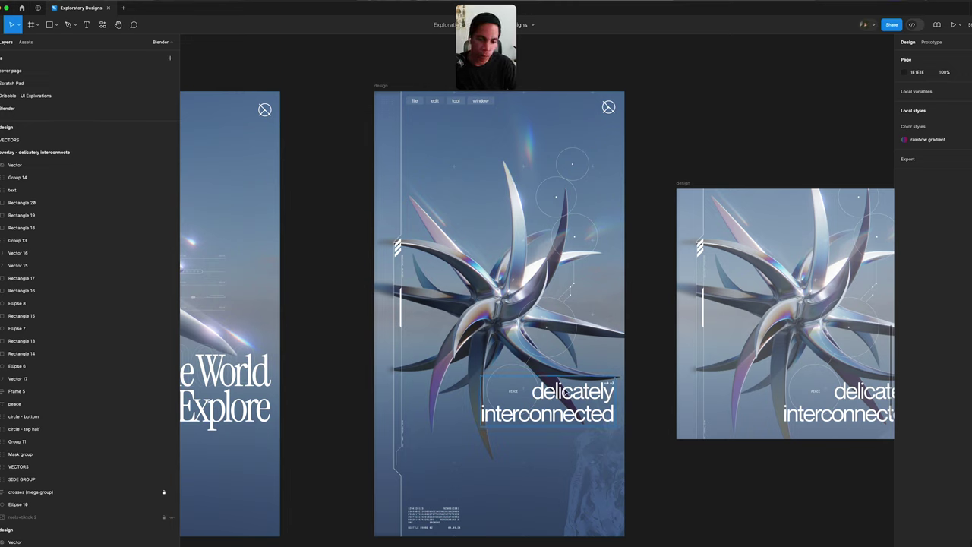
- Select the 'delicately interconnected' headline group, pan across the frames, then deselect it
click(566, 391)
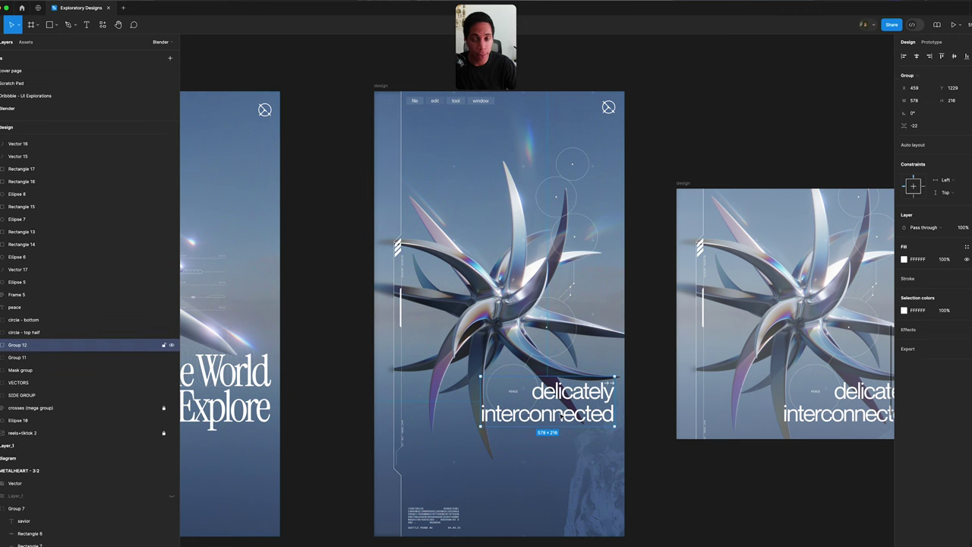
scroll(626, 321, right, 5)
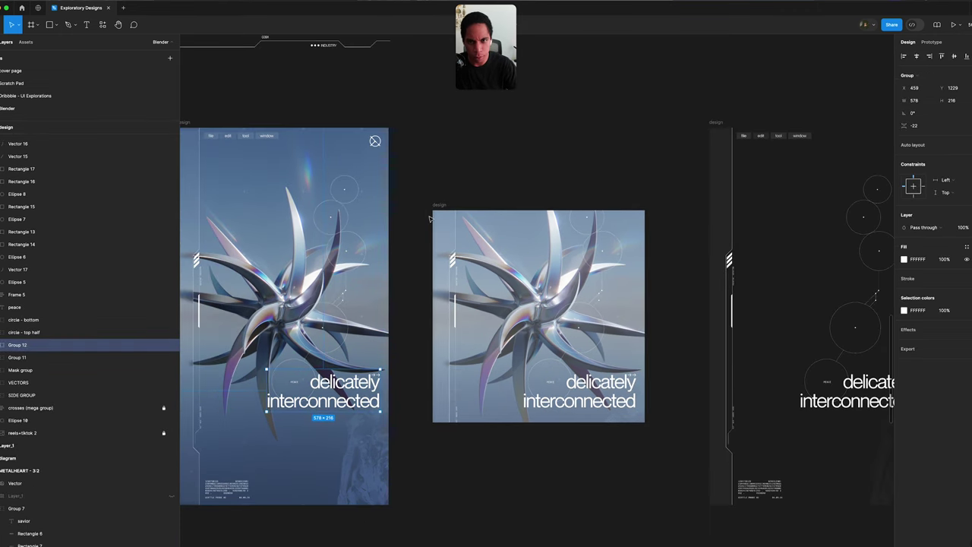
scroll(481, 176, right, 10)
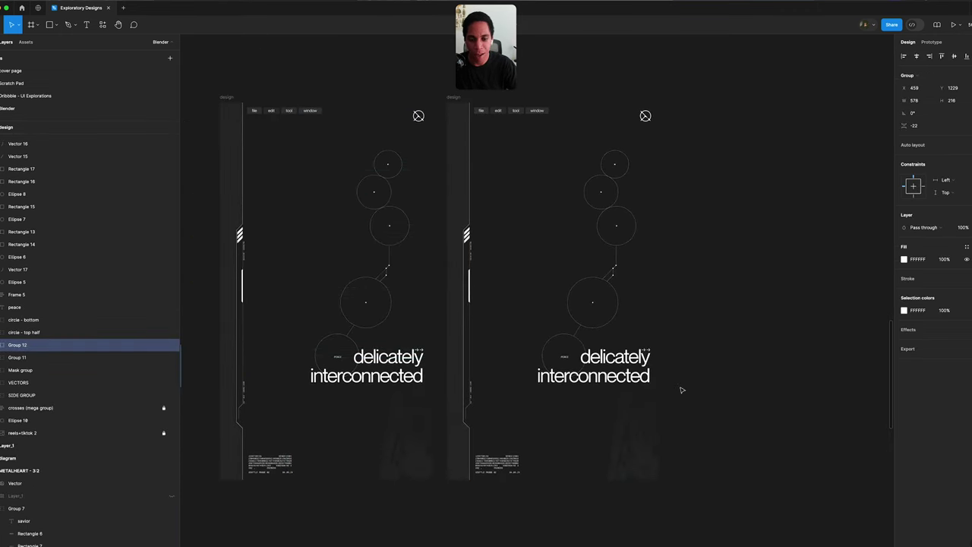
scroll(599, 364, right, 5)
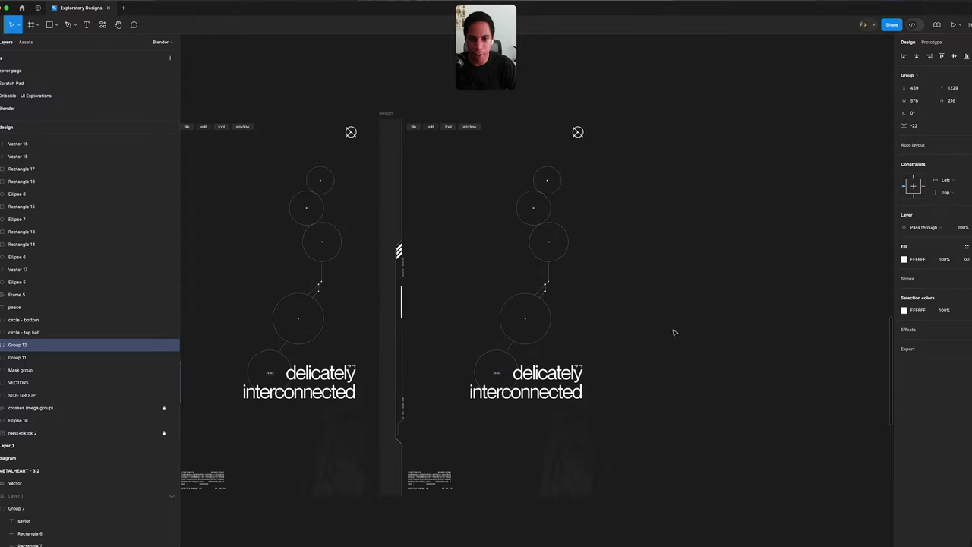
click(584, 334)
- Zoom into the middle A Whole World frame and inspect its 'interconnected' text layer
scroll(585, 335, left, 10)
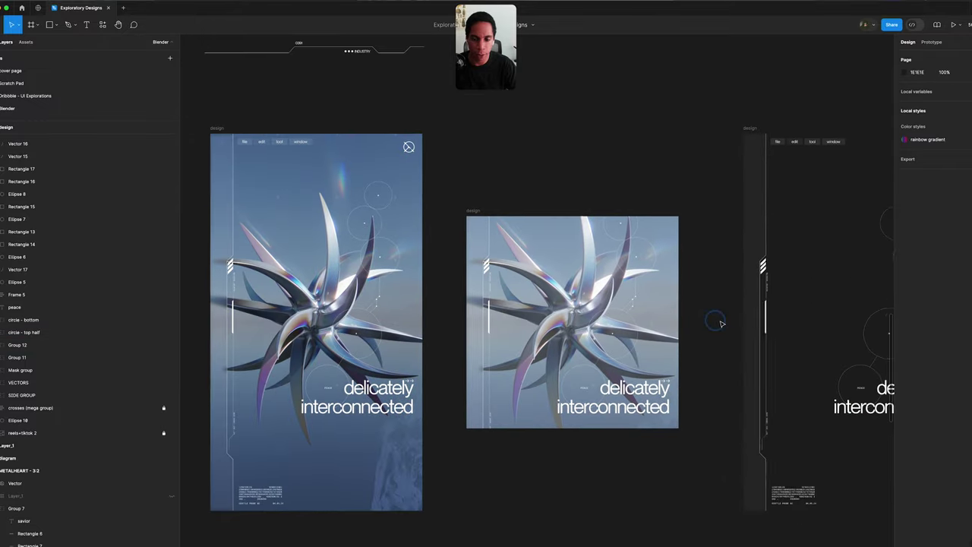
scroll(719, 325, down, 3)
scroll(825, 472, left, 8)
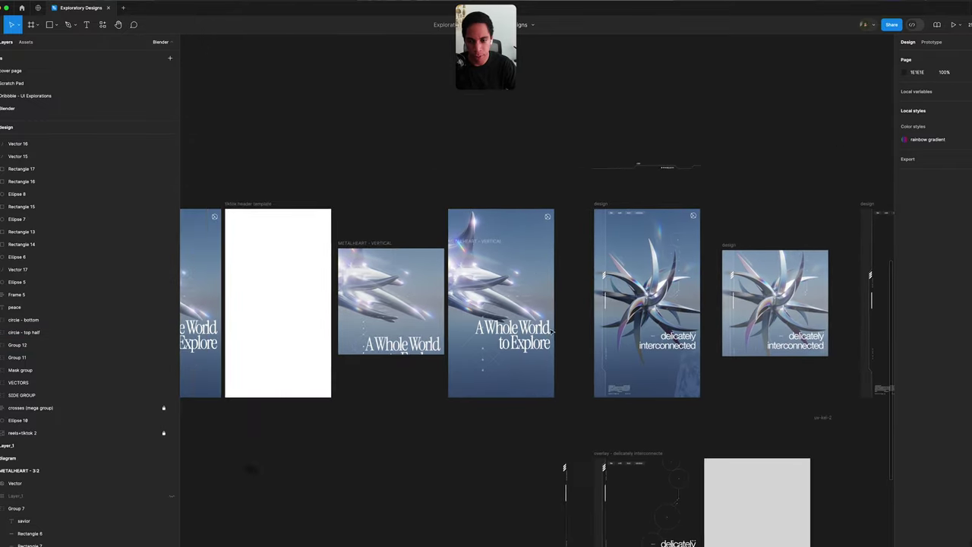
drag(420, 194, 619, 457)
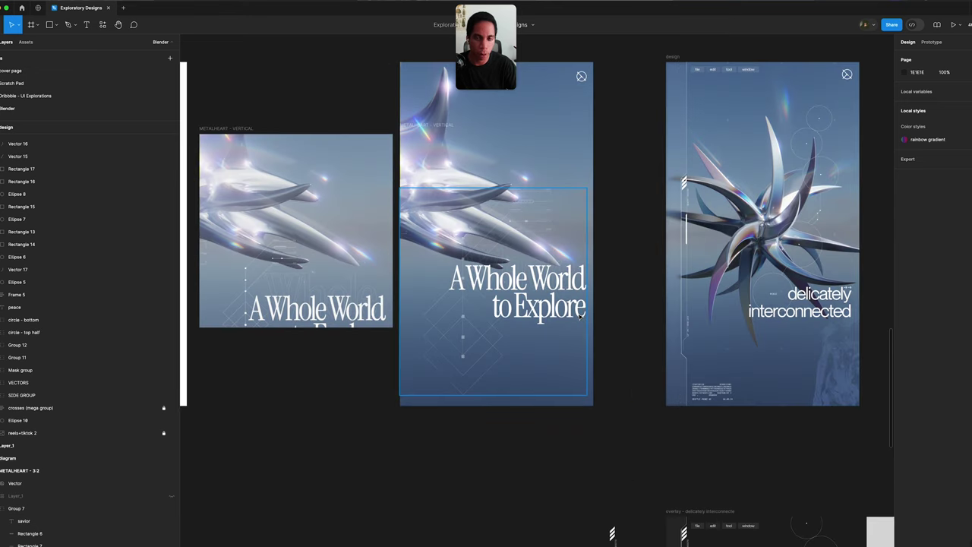
scroll(582, 316, right, 5)
click(663, 303)
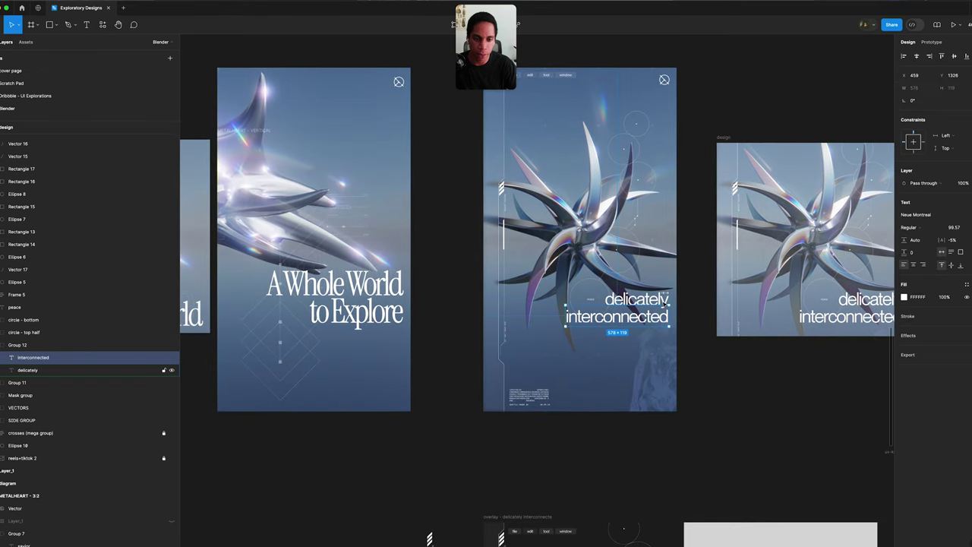
key(Escape)
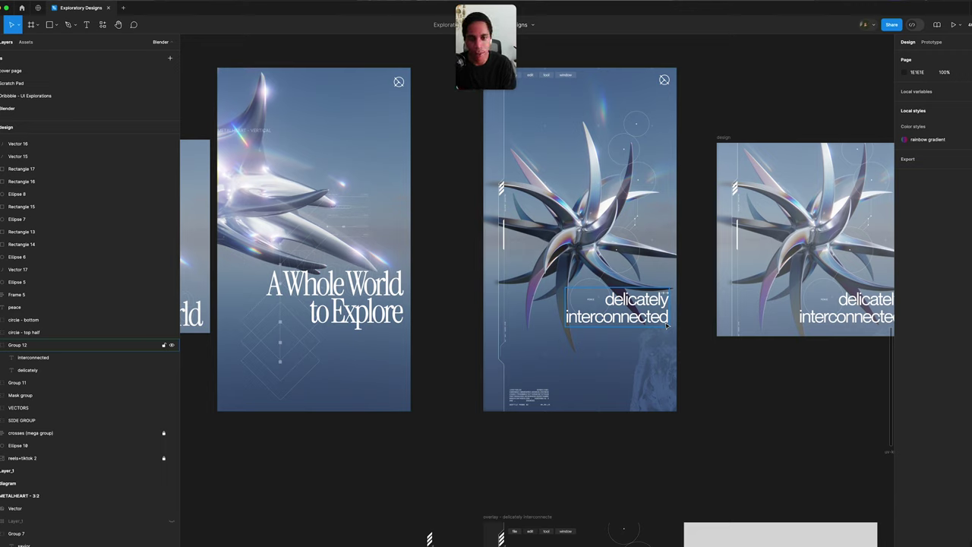
- Duplicate the blue star poster frame to the end of the row and zoom in on the copy
scroll(616, 400, down, 5)
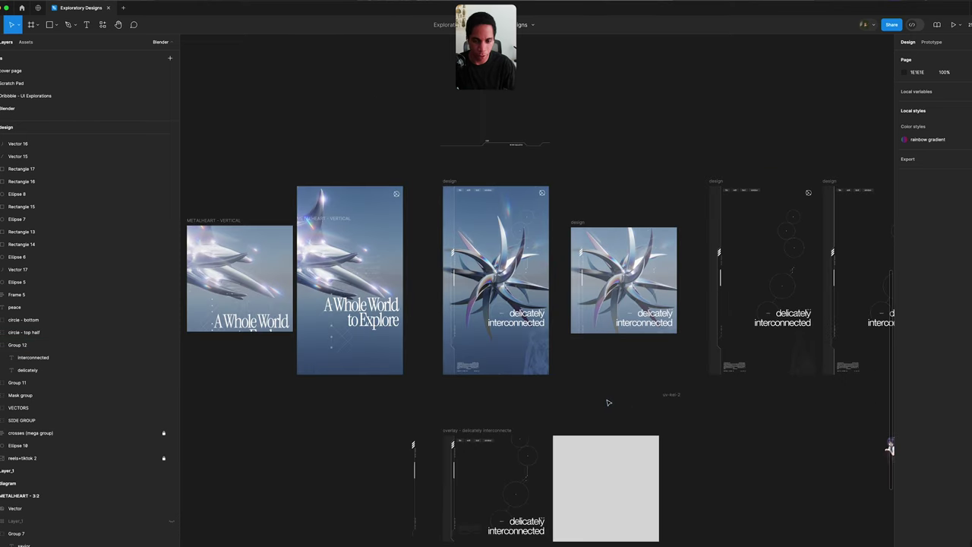
click(529, 233)
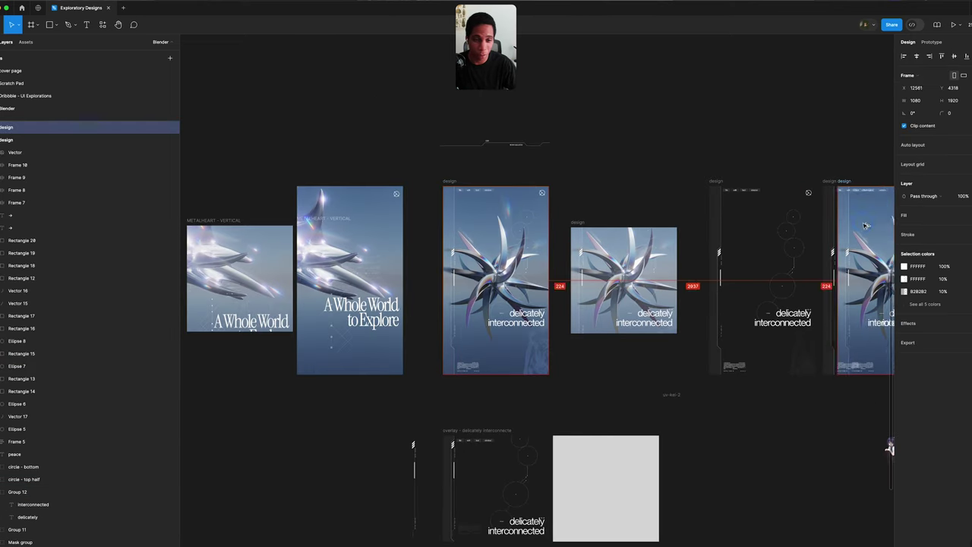
scroll(759, 281, right, 3)
scroll(808, 393, right, 3)
key(ctrl+d)
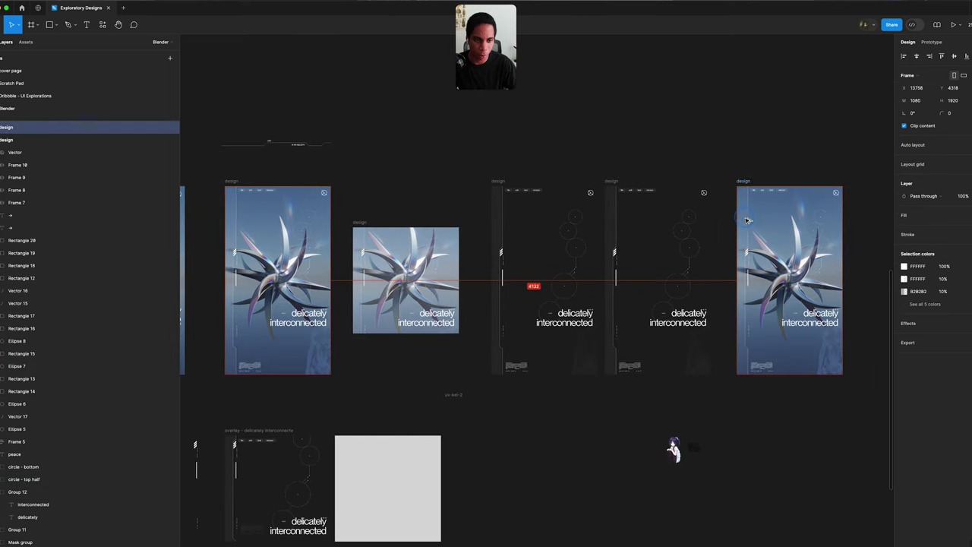
scroll(808, 393, right, 4)
drag(754, 403, 510, 100)
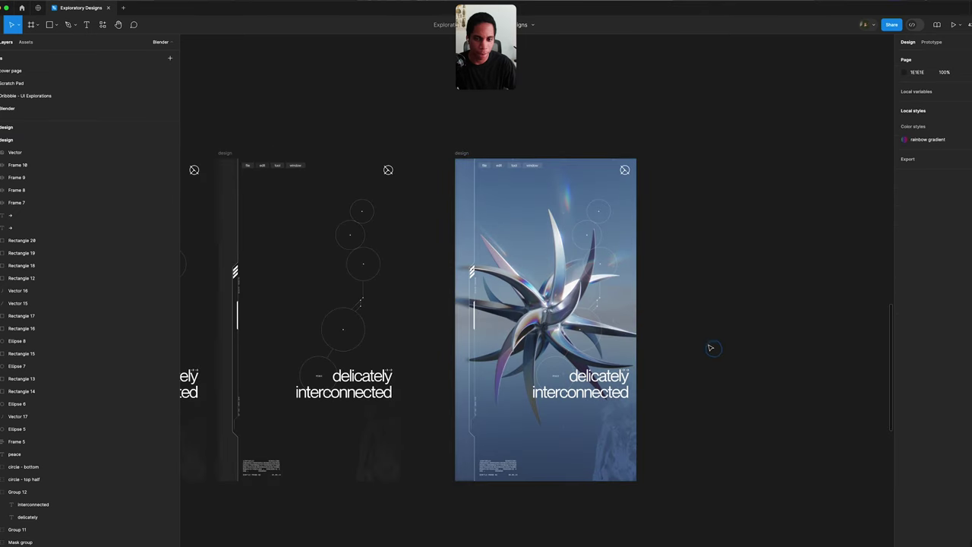
click(460, 152)
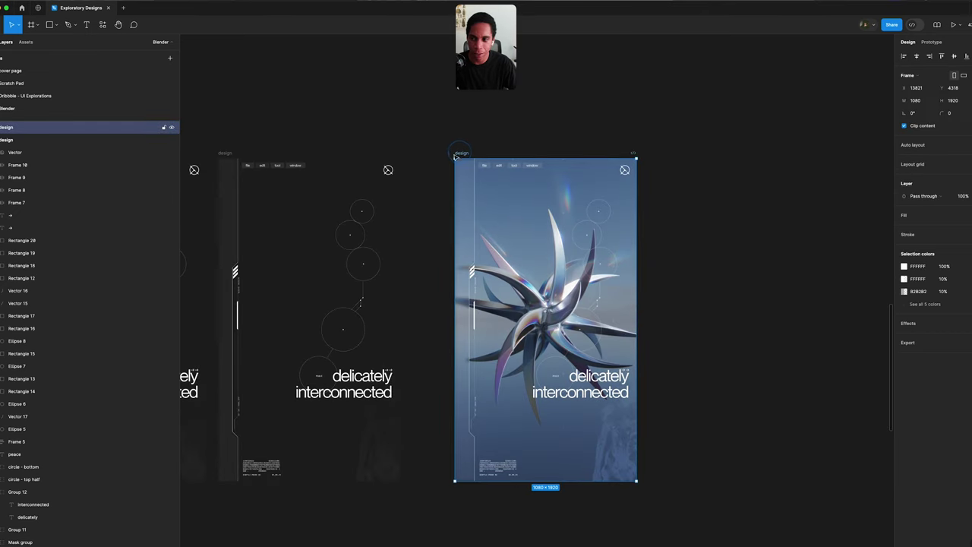
- Hide the icon, menu-tag, arrow text and Mask group–crosses overlays on the copied poster
scroll(96, 152, down, 10)
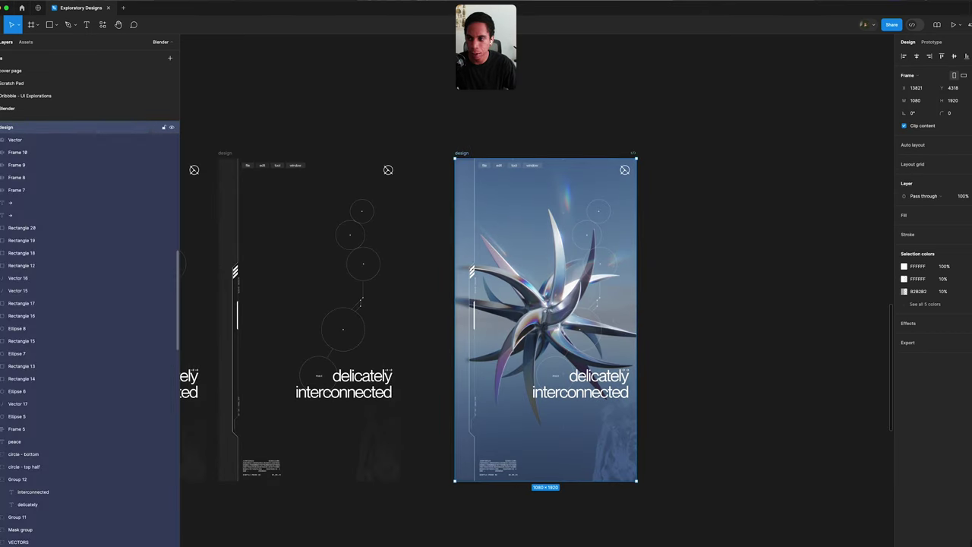
click(45, 140)
shift+click(42, 190)
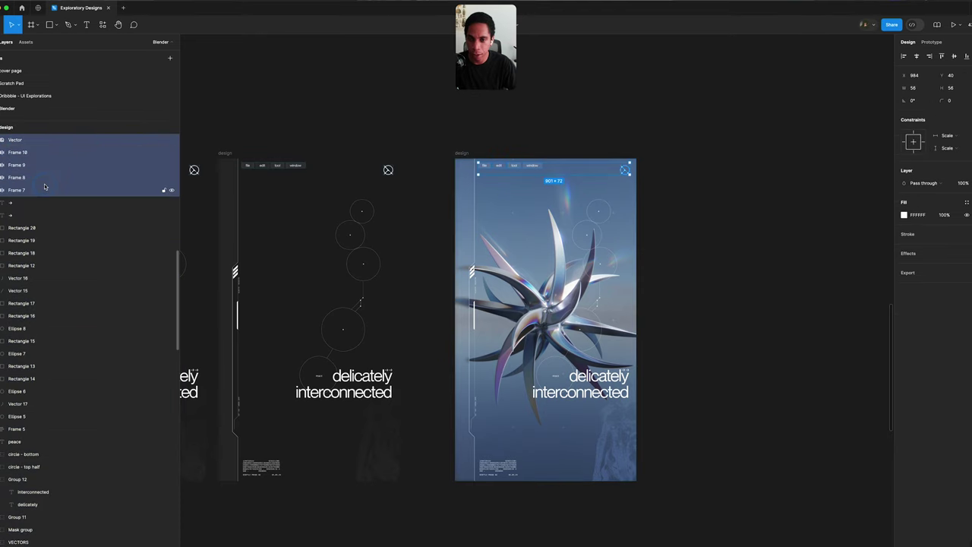
key(super+shift+h)
click(64, 203)
shift+click(67, 216)
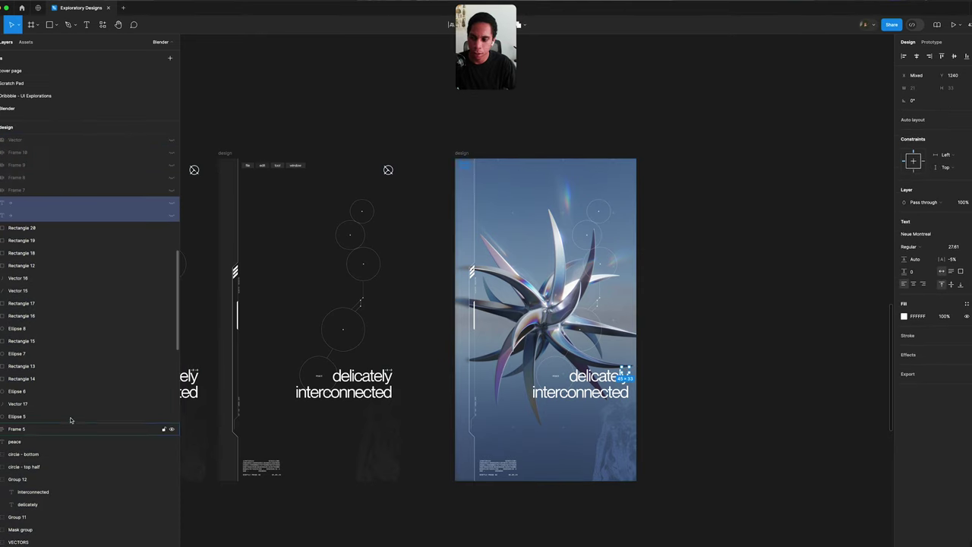
click(61, 390)
scroll(82, 455, down, 2)
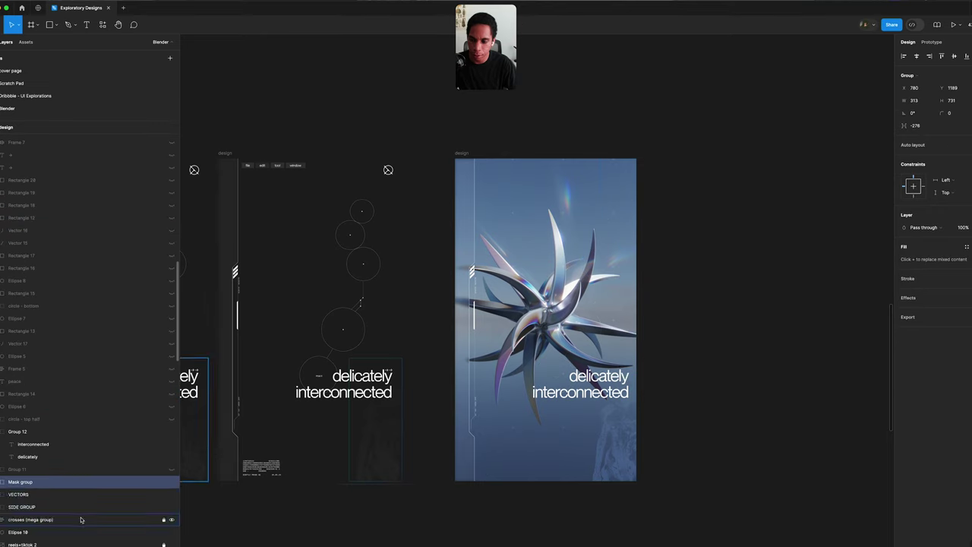
shift+click(82, 521)
key(super+shift+h)
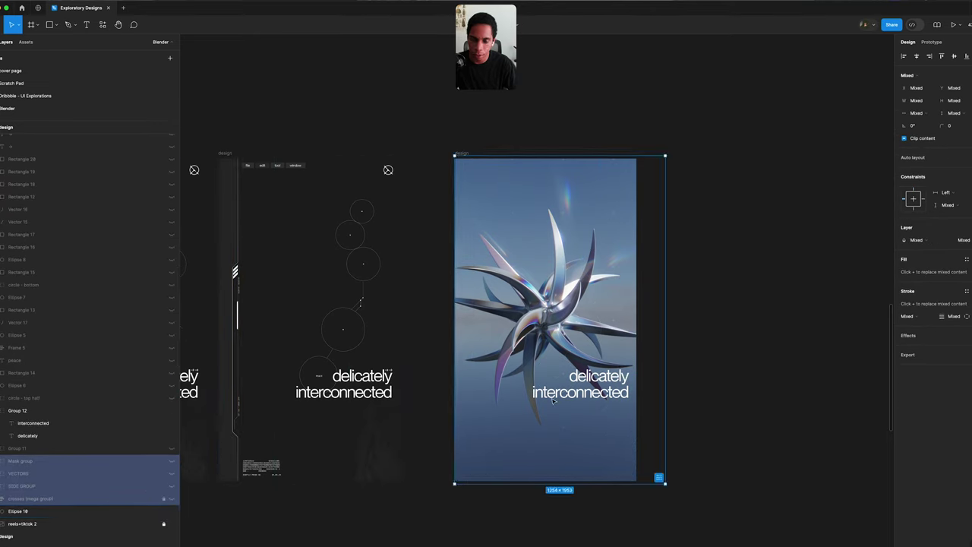
- Deselect to view the clean render, undo the last action, and pan back across the row
click(690, 356)
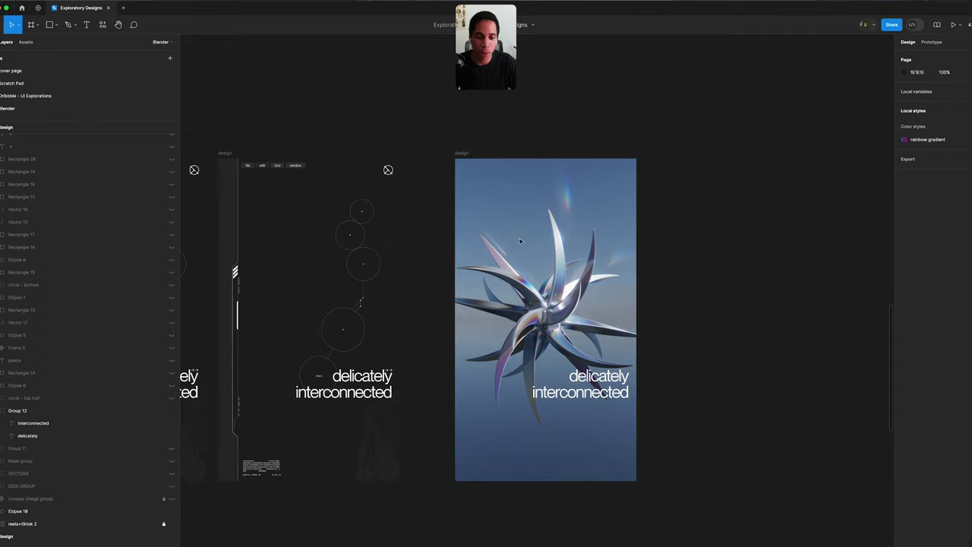
key(ctrl+z)
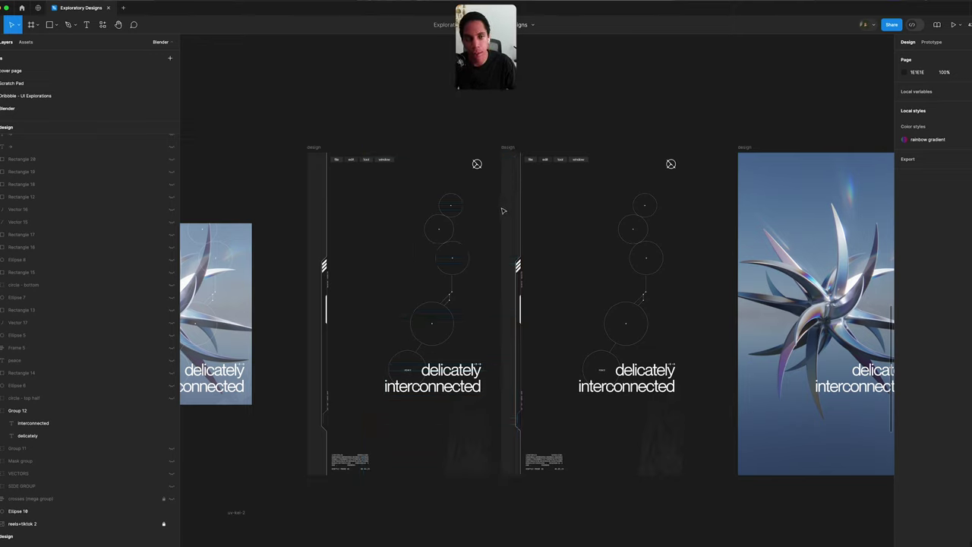
scroll(506, 210, left, 3)
scroll(528, 243, up, 3)
scroll(529, 311, right, 6)
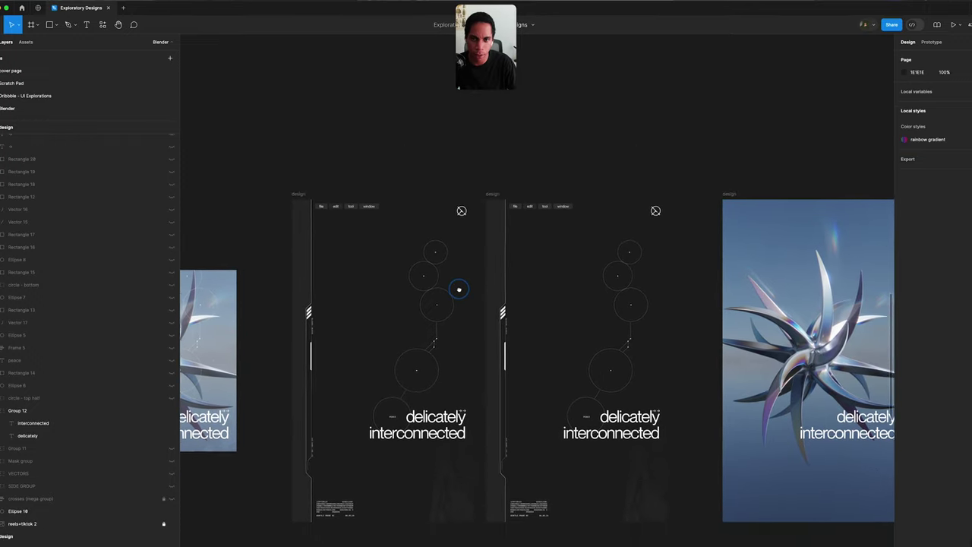
- Add a FUI text heading above the frames set in Inter at size 78
key(t)
click(361, 175)
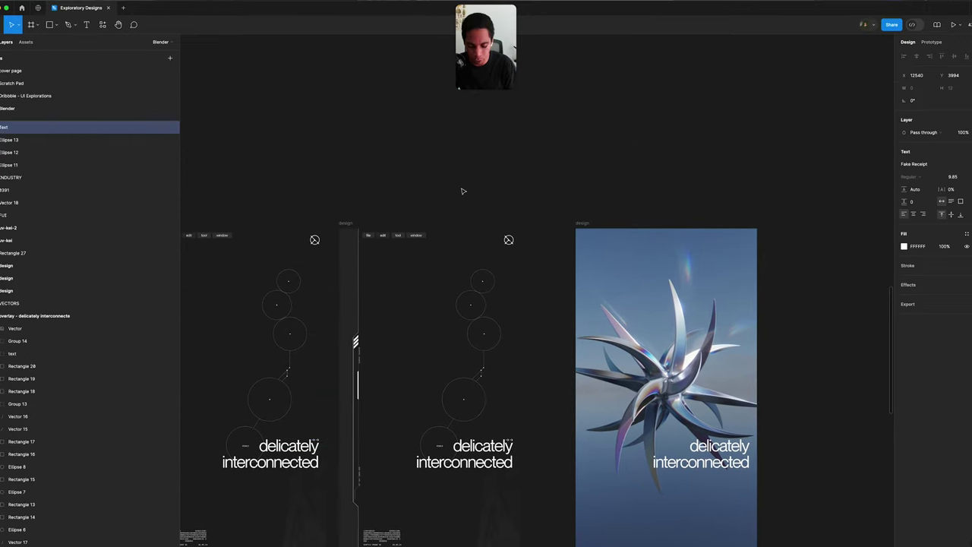
key(super+Tab)
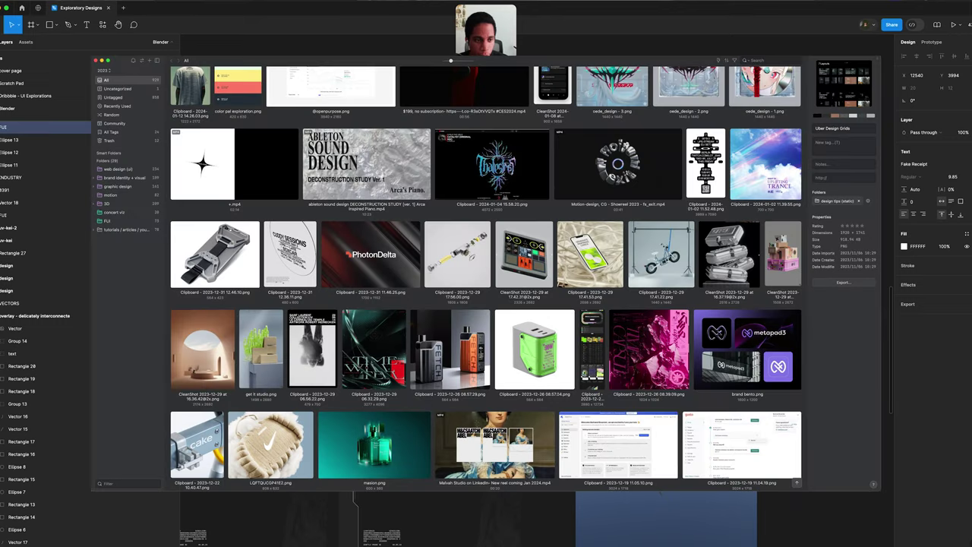
click(922, 164)
text(inter)
key(Return)
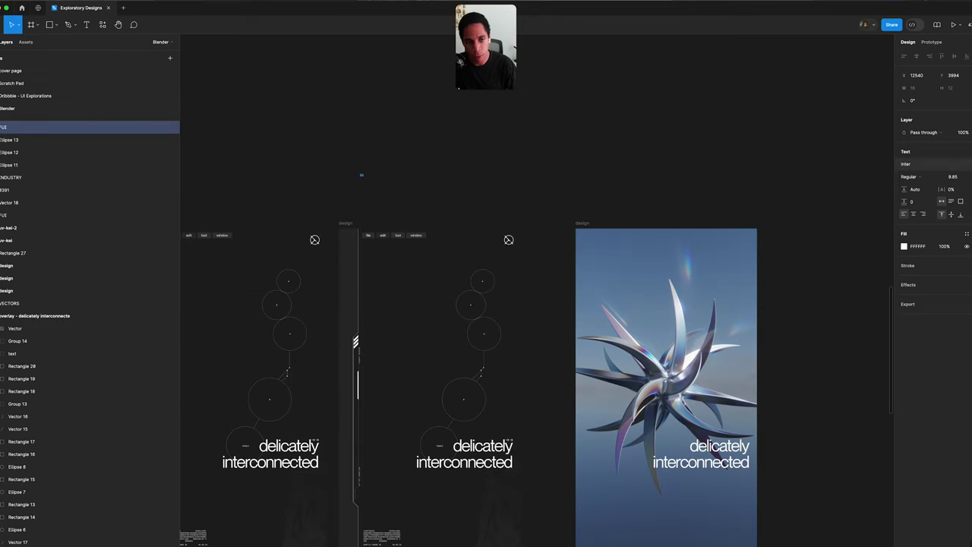
click(954, 178)
text(32)
key(Return)
click(954, 177)
text(78)
key(Return)
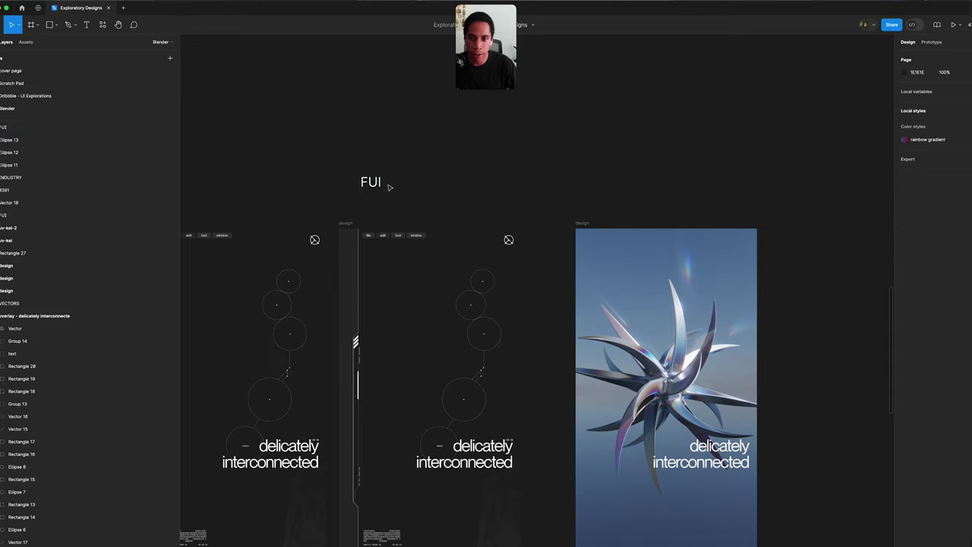
- Raise the FUI heading and change the duplicated copy to 'Fantasy User Interface'
mouse_move(383, 185)
mouse_down()
mouse_move(378, 155)
mouse_move(380, 170)
mouse_up()
double_click(370, 163)
text(Fantasy User Interface)
key(Escape)
click(541, 174)
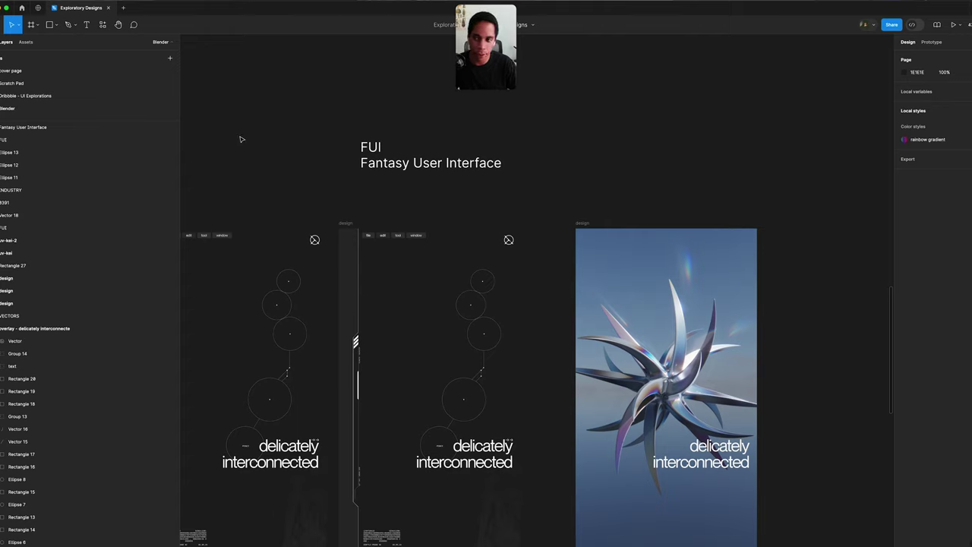
- Draw a freehand loop and scribble around 'Fantasy User' with the Pencil
key(ctrl+p)
key(p)
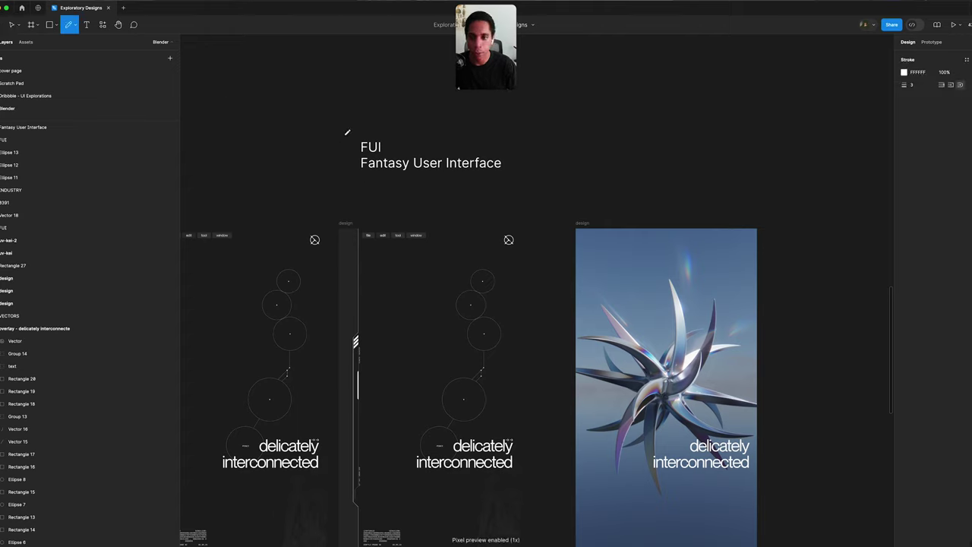
mouse_move(386, 161)
mouse_down()
mouse_move(397, 183)
mouse_move(440, 195)
mouse_up()
drag(361, 176, 387, 179)
key(Escape)
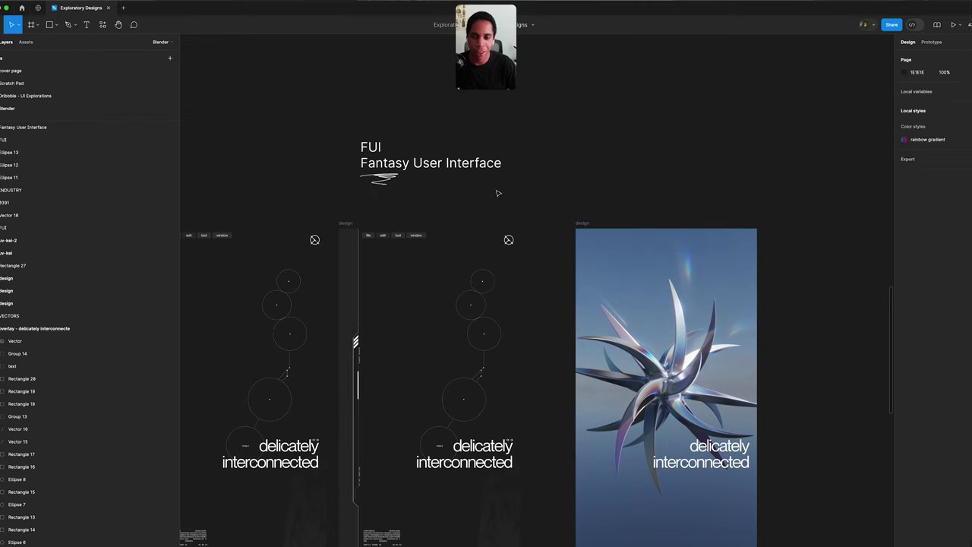
scroll(614, 174, right, 3)
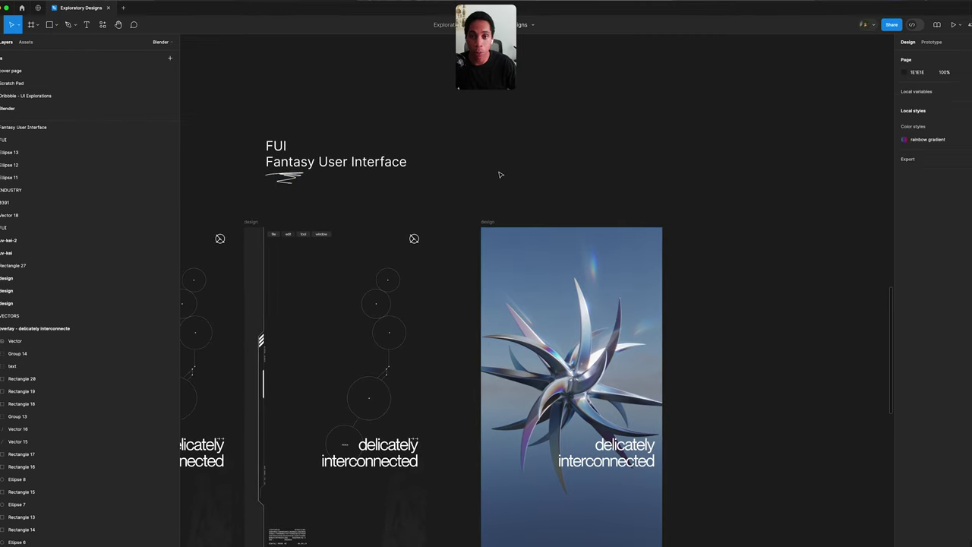
scroll(486, 171, left, 2)
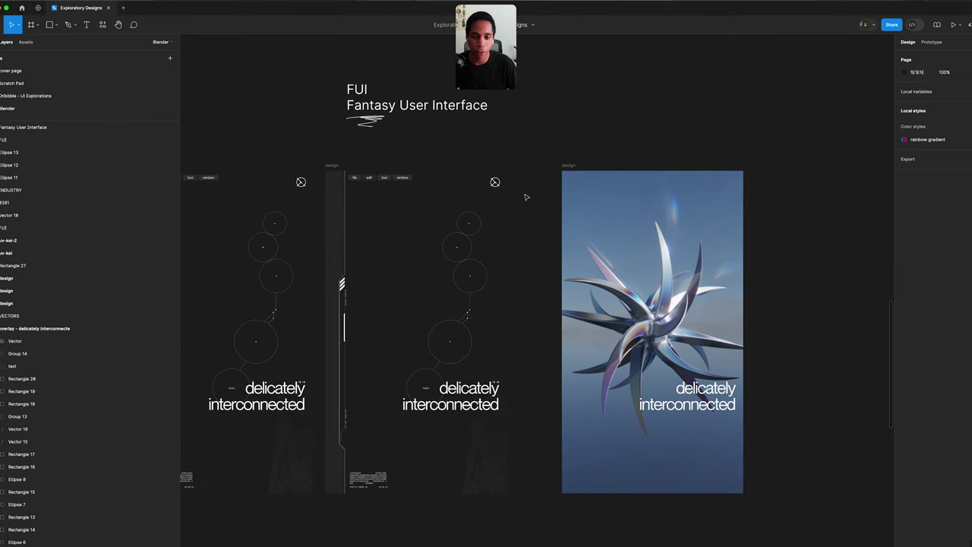
scroll(526, 195, down, 1)
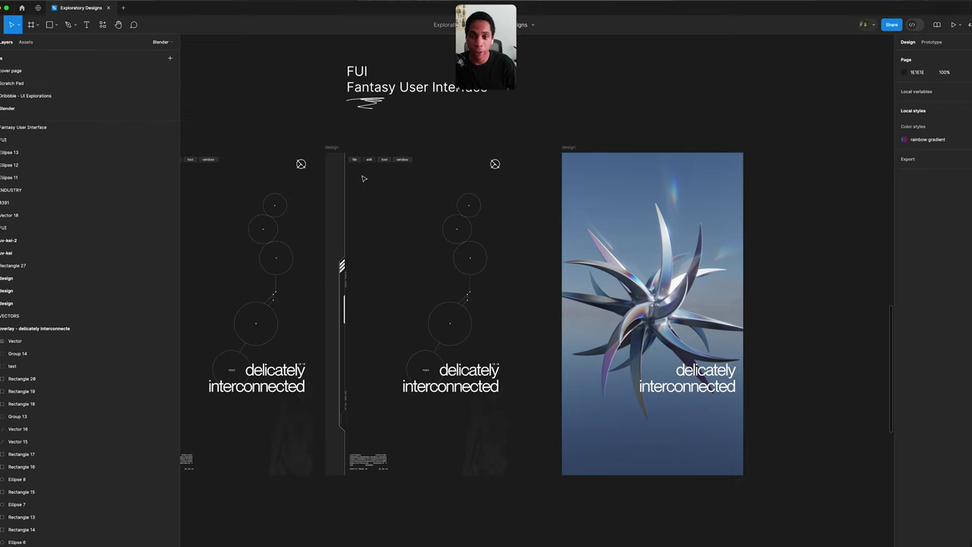
scroll(399, 128, up, 3)
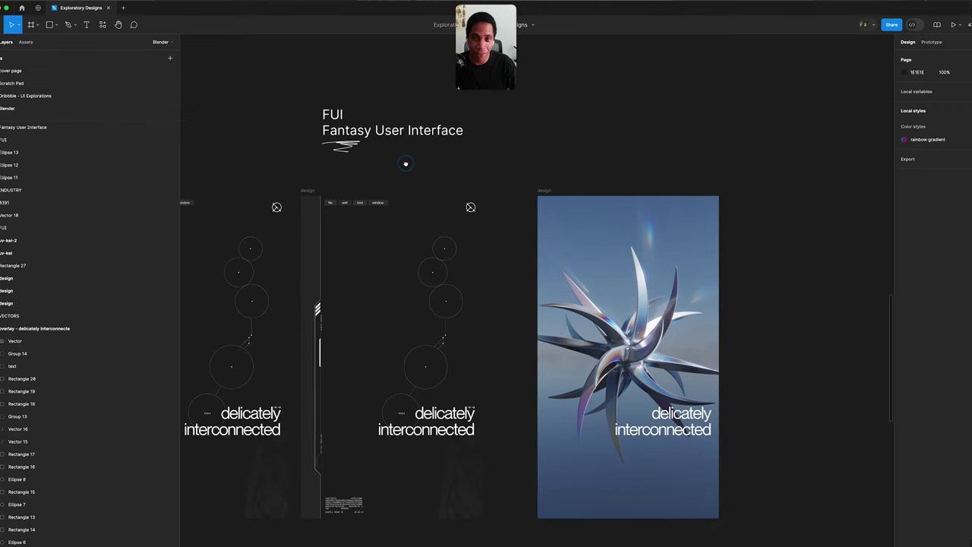
scroll(404, 166, up, 1)
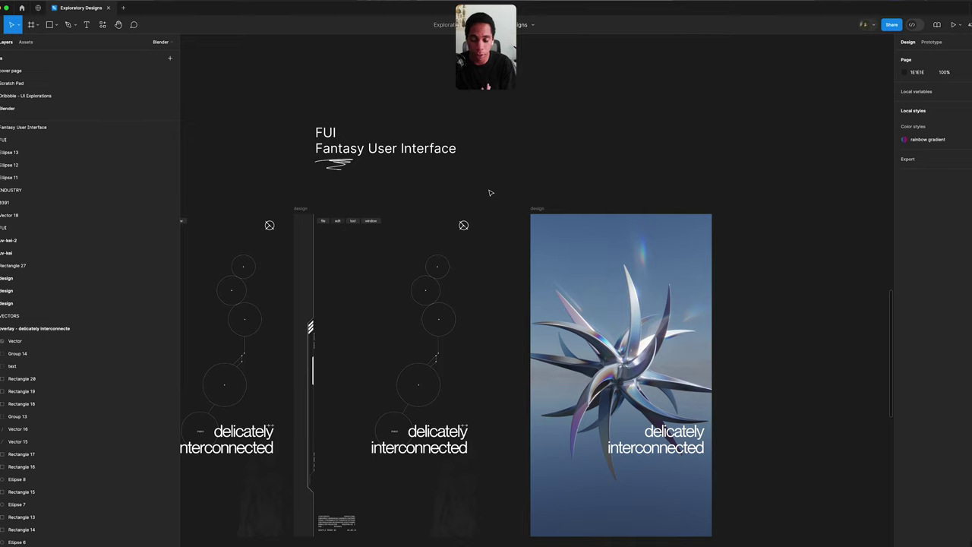
drag(302, 191, 394, 141)
click(400, 145)
click(408, 141)
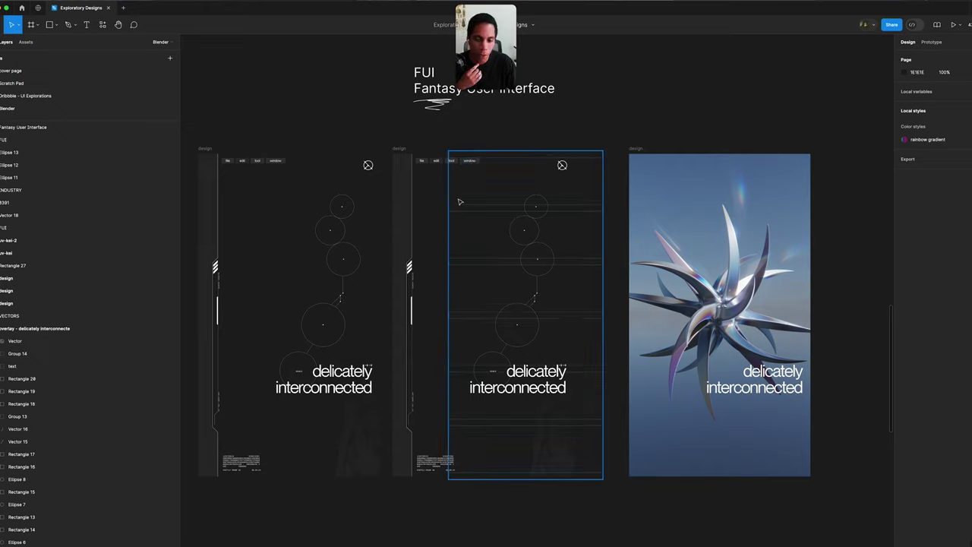
scroll(523, 307, right, 1)
scroll(524, 308, right, 2)
scroll(484, 304, left, 3)
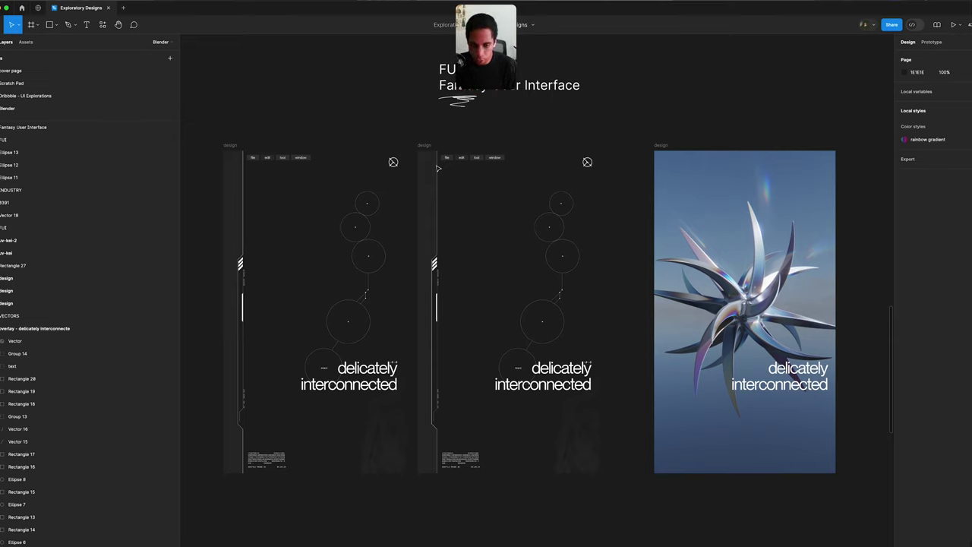
key(p)
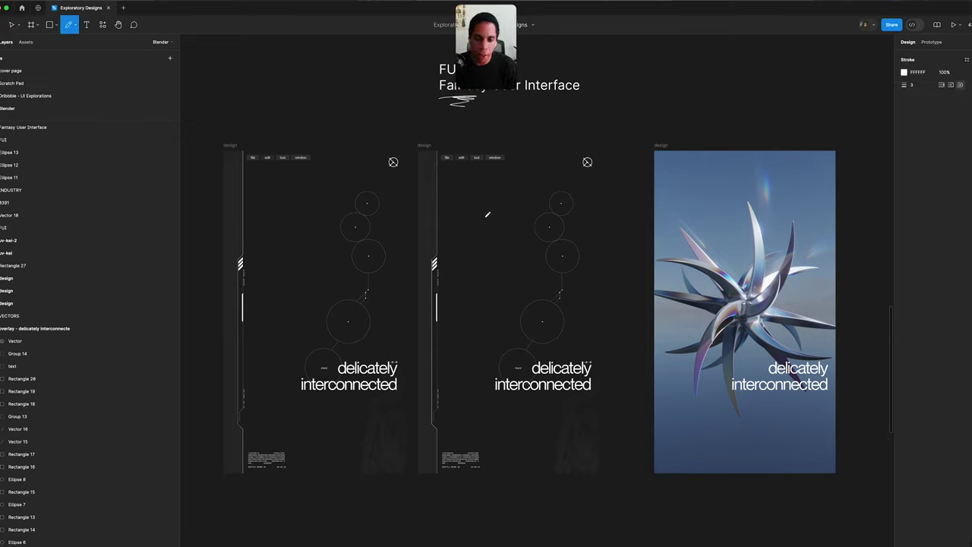
mouse_move(492, 171)
mouse_down()
mouse_move(481, 387)
mouse_move(498, 428)
mouse_move(634, 434)
mouse_move(611, 175)
mouse_move(484, 170)
mouse_up()
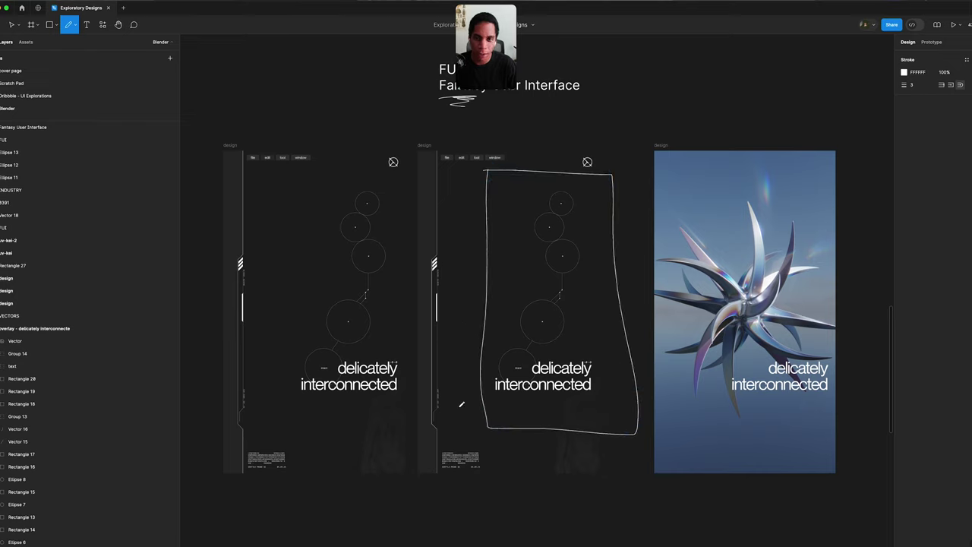
key(super+z)
scroll(504, 322, up, 5)
key(v)
scroll(477, 309, left, 5)
scroll(477, 309, down, 3)
scroll(476, 309, left, 4)
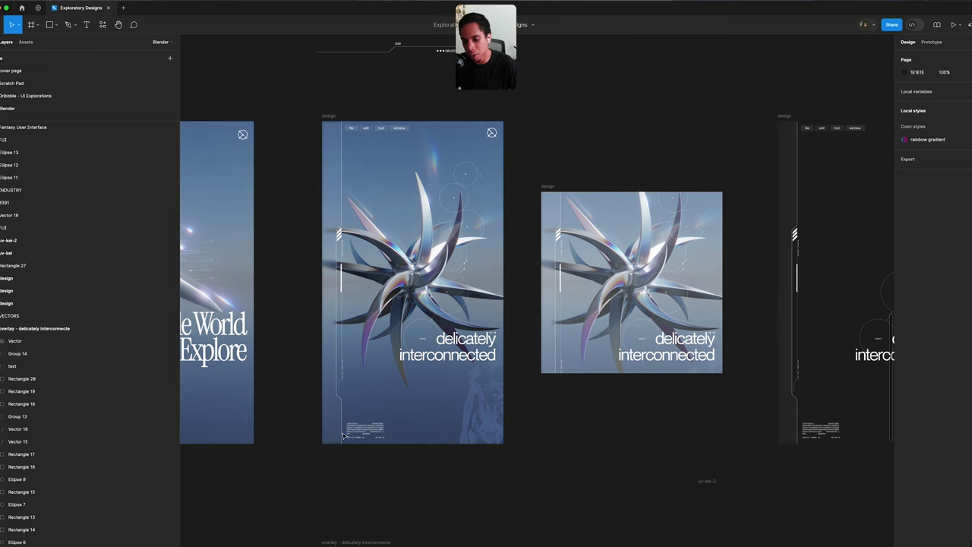
- Inspect the SEATTLE PROBE number block and its text, then zoom back out
scroll(379, 258, down, 1)
scroll(380, 258, left, 2)
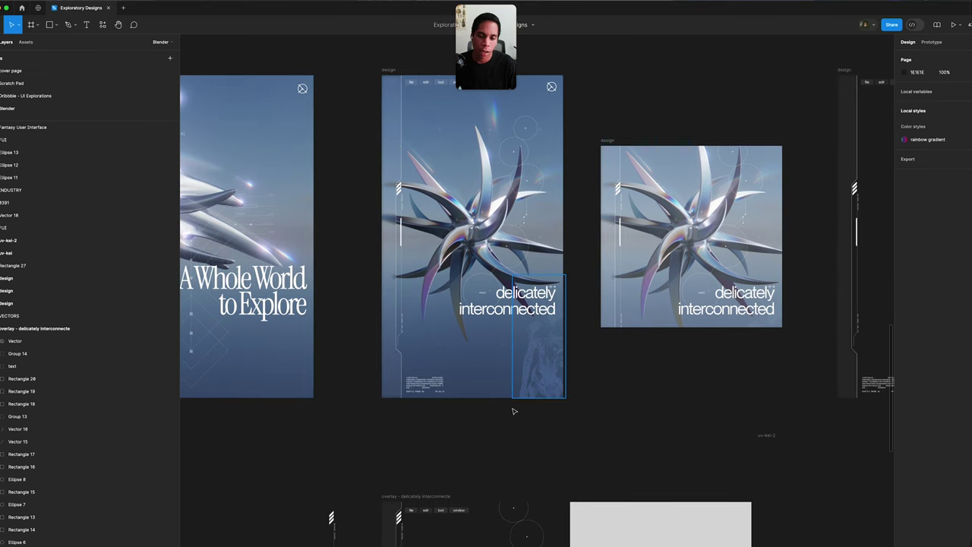
scroll(419, 365, up, 5)
scroll(419, 359, up, 2)
click(400, 342)
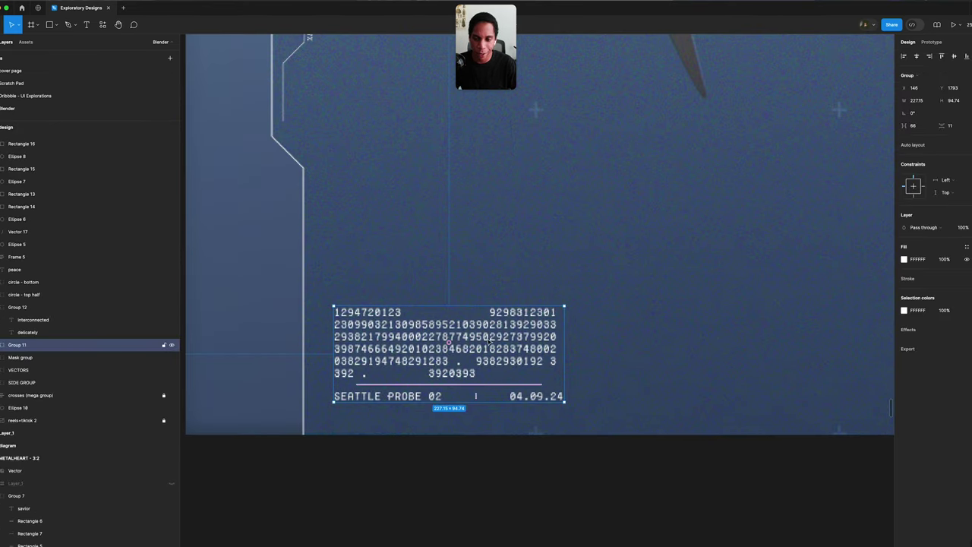
double_click(369, 328)
click(400, 295)
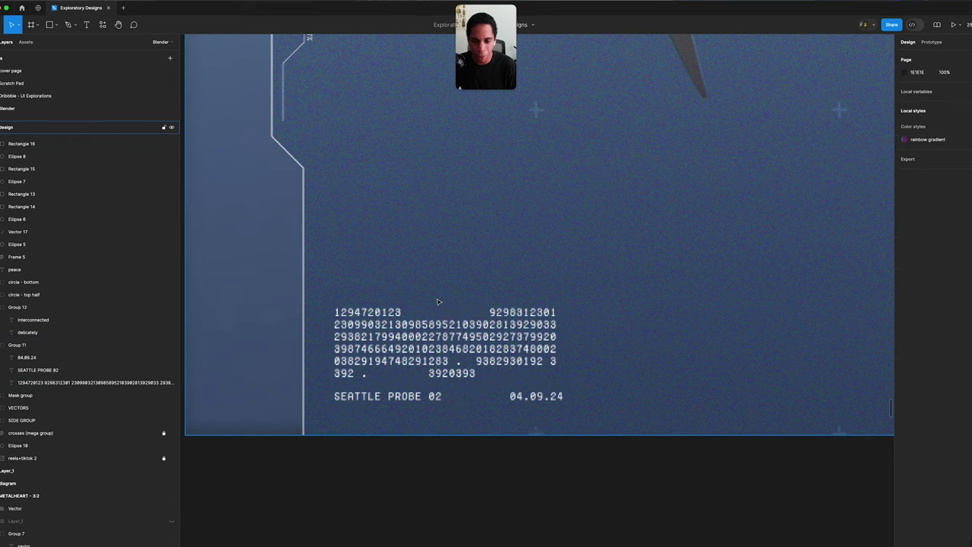
key(shift+0)
- Drag the halftone figure image out of the mask group to the canvas below the posters
scroll(439, 304, up, 6)
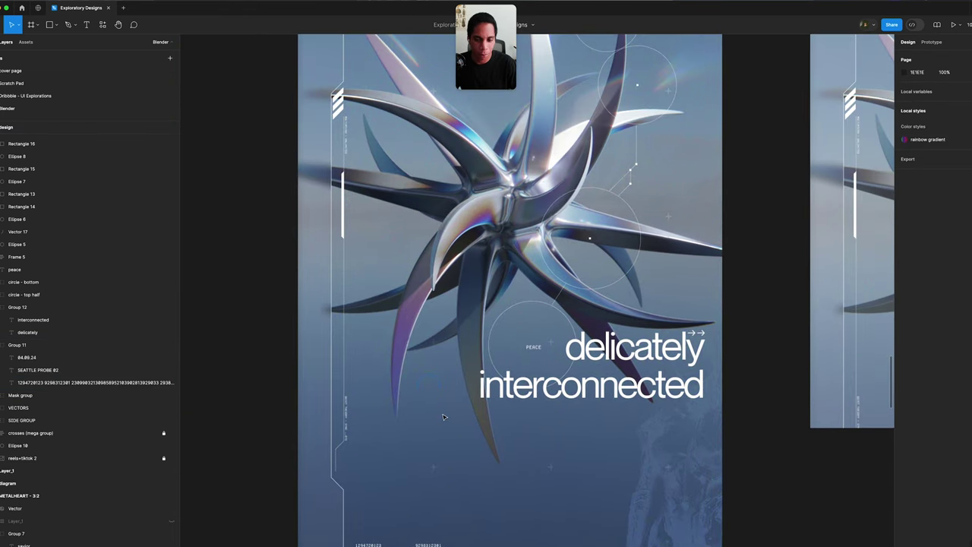
click(438, 346)
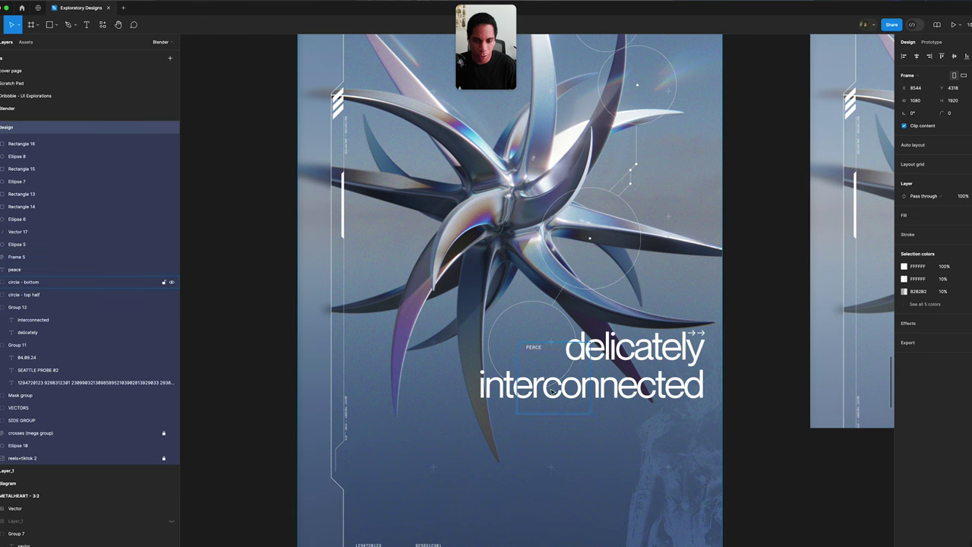
click(710, 376)
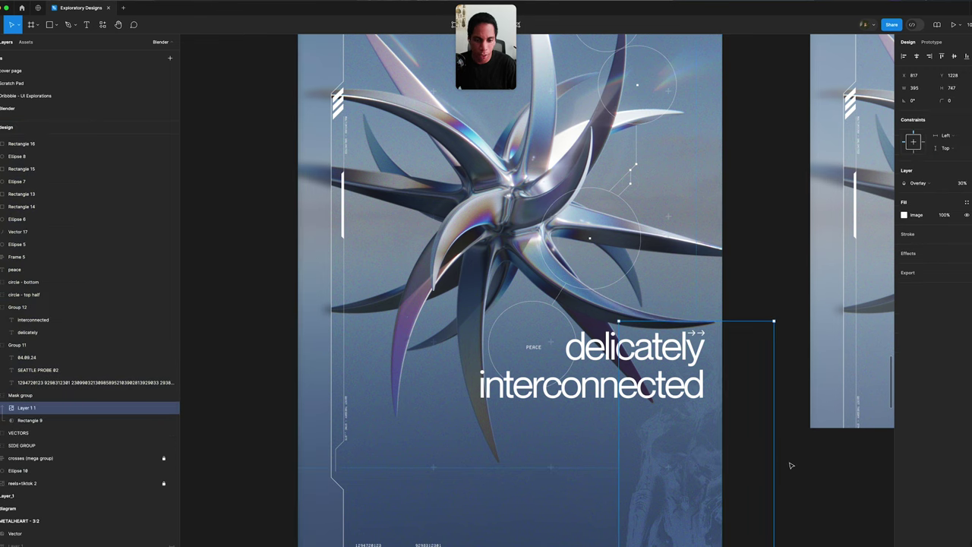
scroll(645, 322, down, 5)
scroll(646, 323, right, 3)
drag(600, 348, 781, 396)
scroll(781, 397, right, 5)
scroll(780, 396, down, 2)
drag(520, 282, 514, 432)
- Set the halftone figure image to 100% opacity and the Lighten blend mode
key(0)
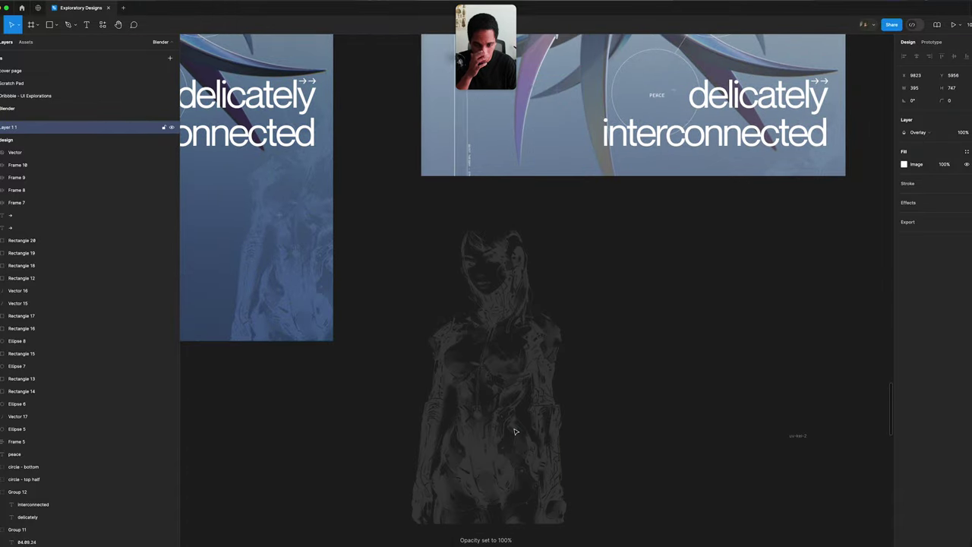
click(917, 132)
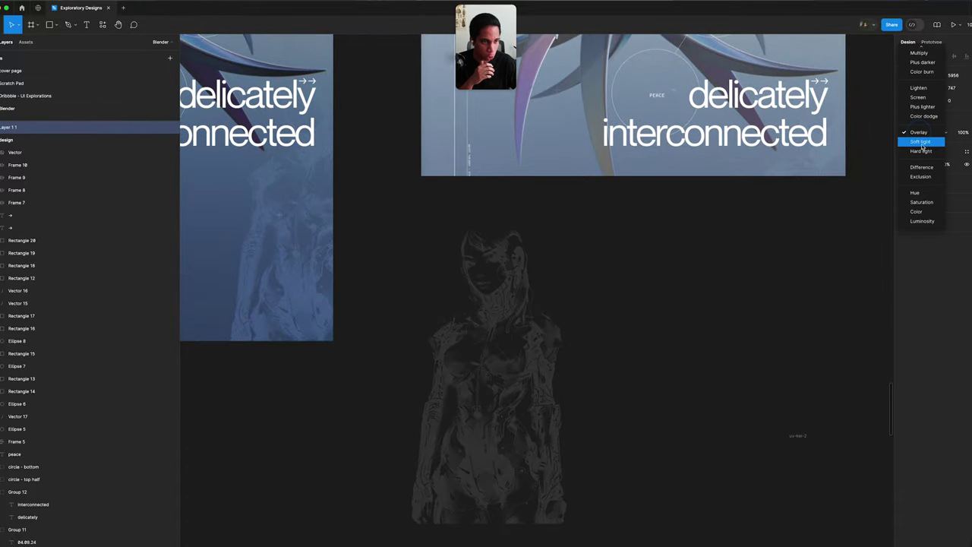
click(927, 91)
click(661, 325)
- Reselect the brightened figure image, then zoom out to see all design frames
scroll(653, 316, left, 3)
scroll(653, 316, up, 1)
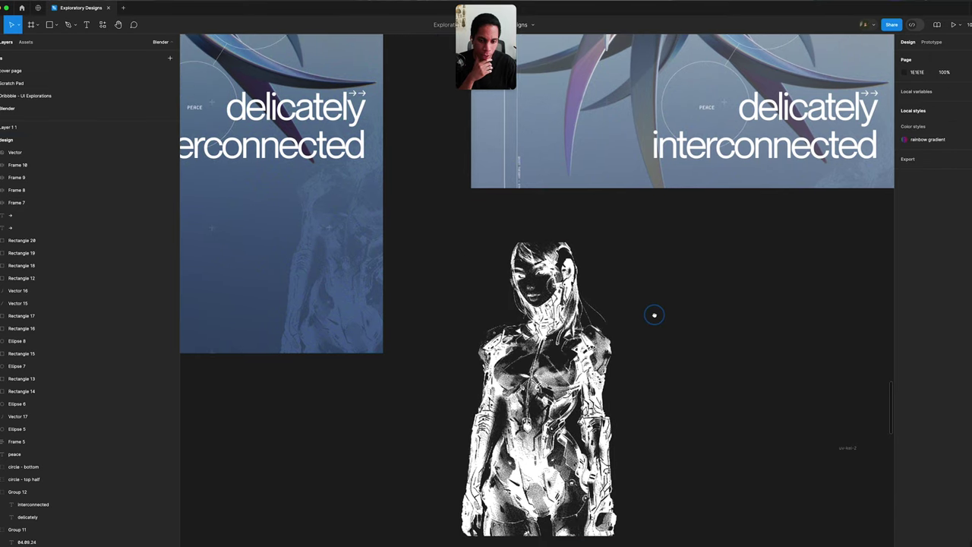
click(545, 318)
key(Escape)
scroll(545, 319, down, 5)
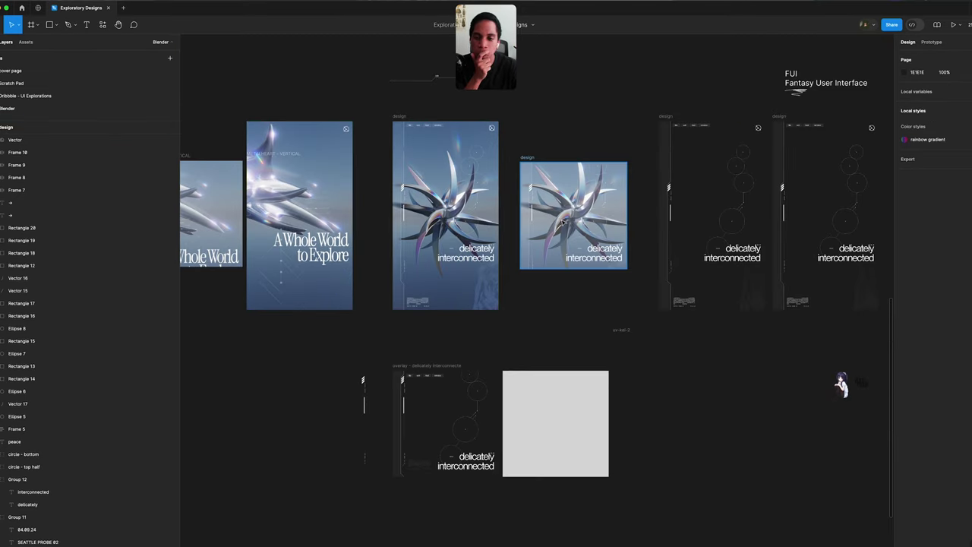
scroll(397, 311, right, 5)
scroll(397, 311, down, 1)
scroll(423, 311, right, 3)
scroll(423, 311, up, 5)
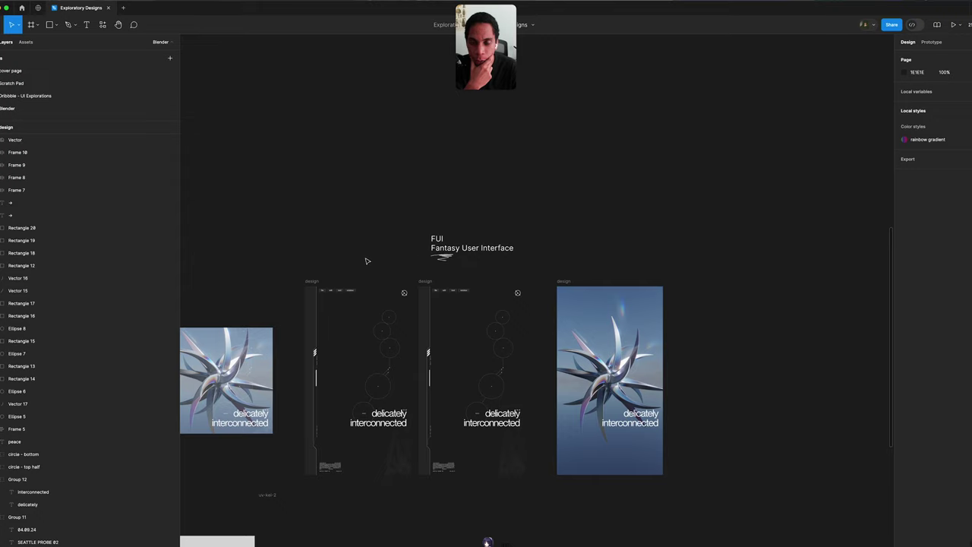
drag(364, 262, 410, 242)
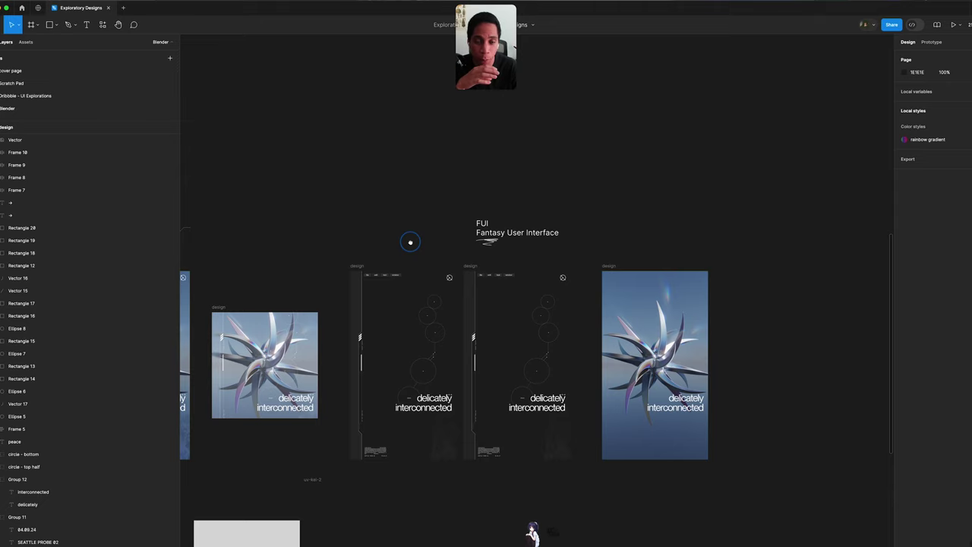
drag(410, 242, 410, 241)
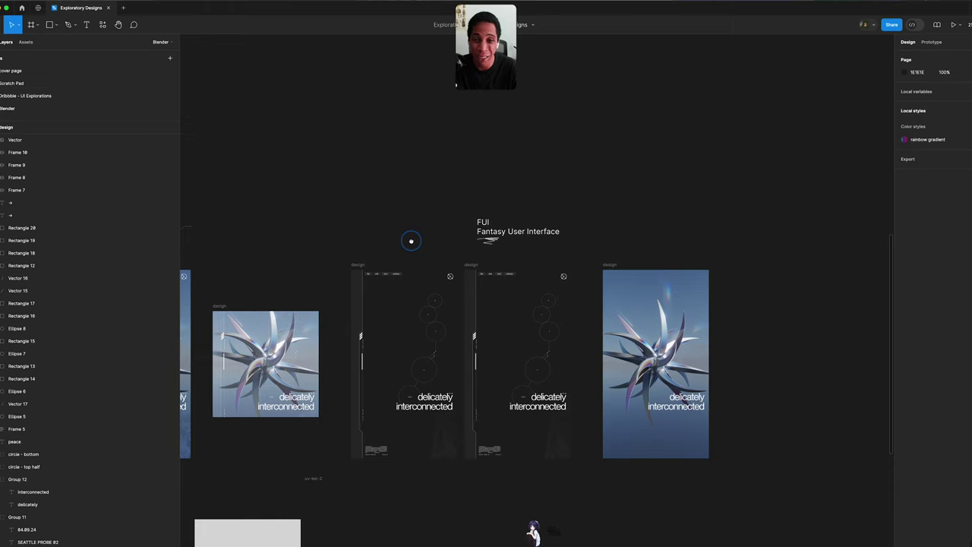
drag(411, 241, 412, 243)
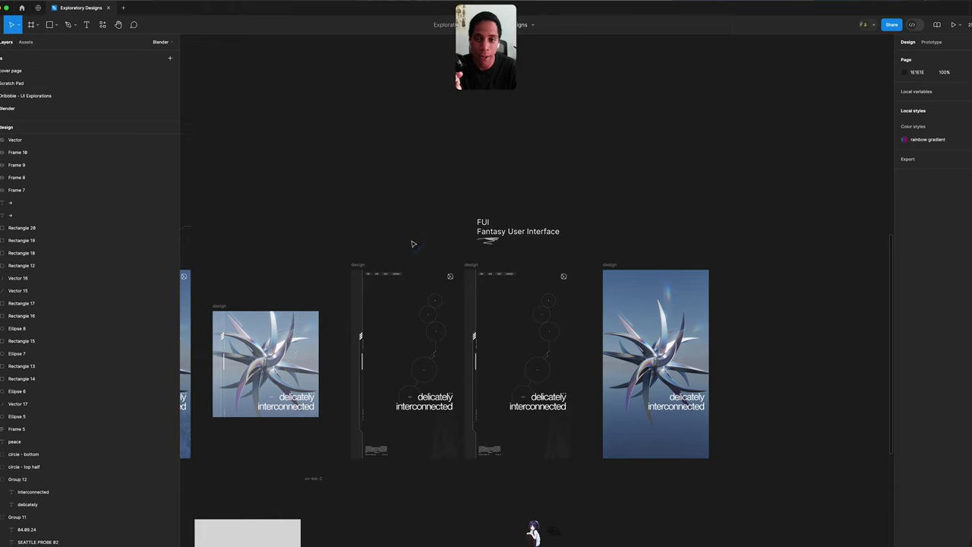